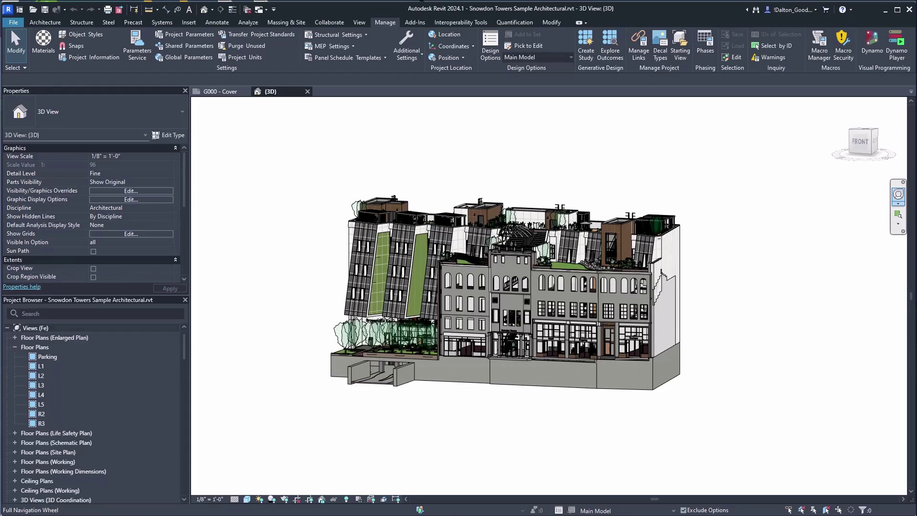
Step: Switch to the browser and read through the Microsoft Learn article "What Is ODBC?"
{"action": "key", "text": "alt+Tab"}
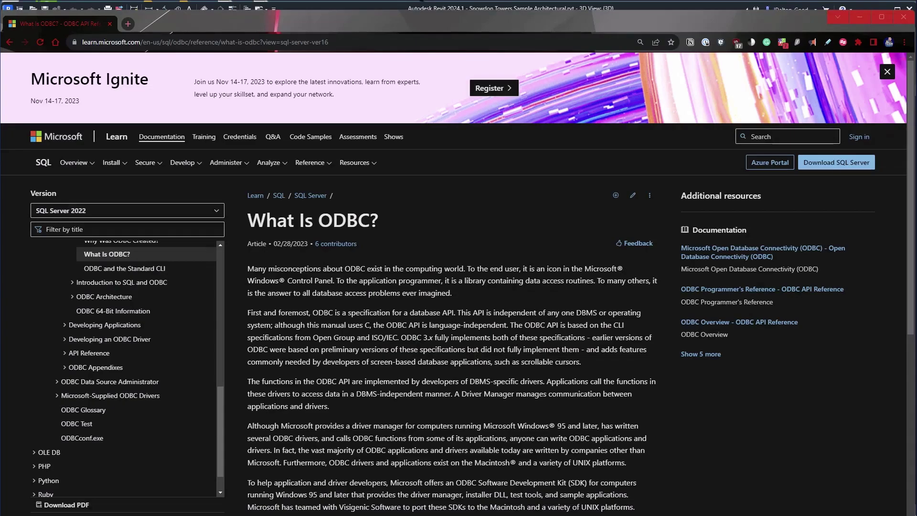
{"action": "scroll", "coordinate": [354, 293], "scroll_direction": "down", "scroll_amount": 2}
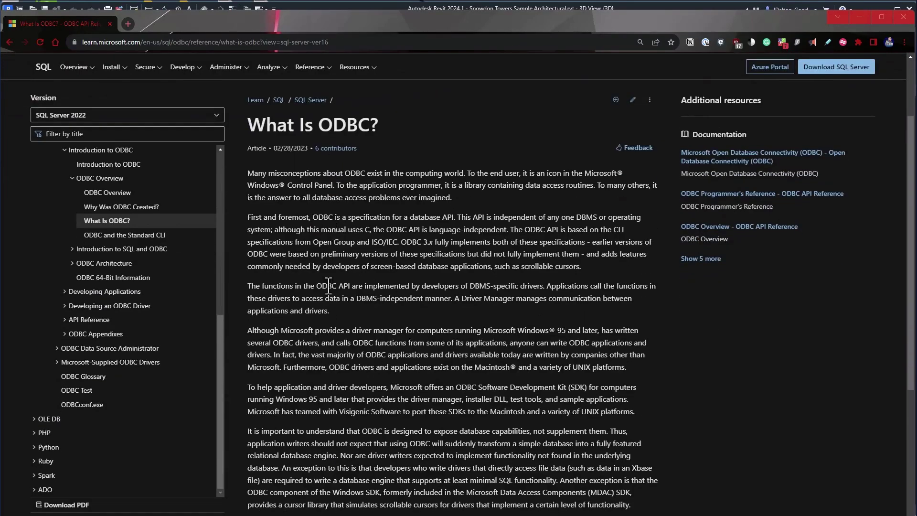
{"action": "scroll", "coordinate": [382, 234], "scroll_direction": "down", "scroll_amount": 5}
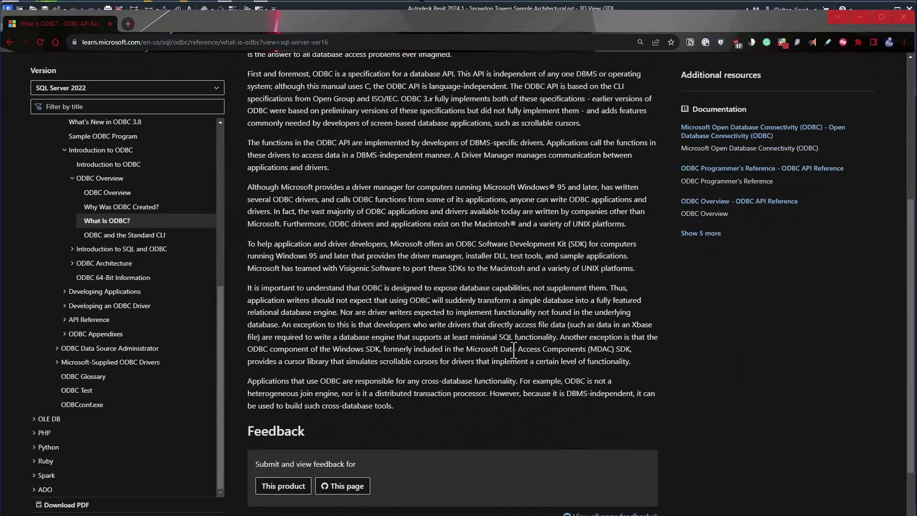
{"action": "scroll", "coordinate": [753, 361], "scroll_direction": "up", "scroll_amount": 5}
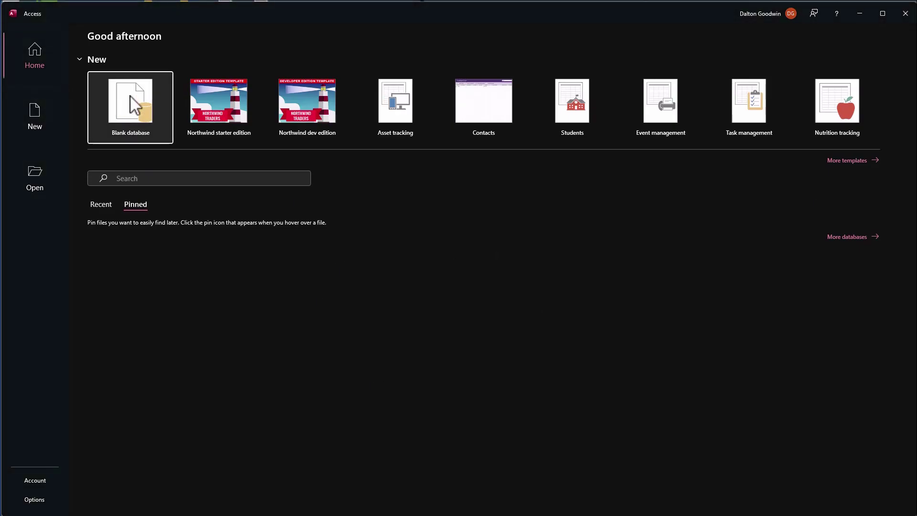
Step: In Access, create a blank database with the file name Database2.accdb
{"action": "left_click", "coordinate": [130, 100]}
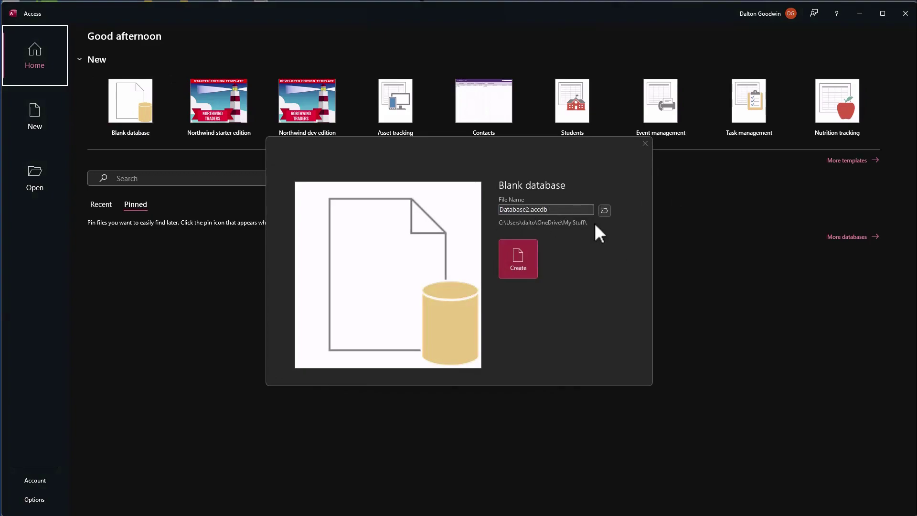
{"action": "left_click", "coordinate": [516, 254]}
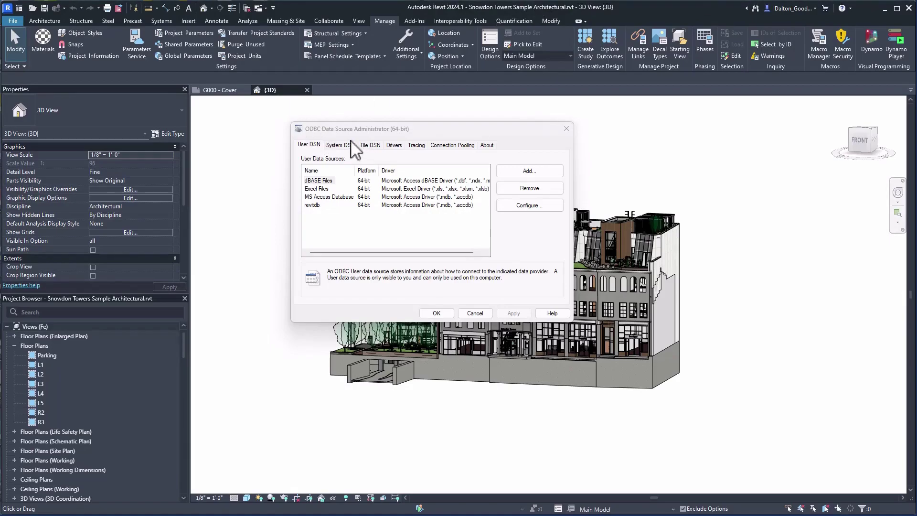
Step: In the ODBC Data Source Administrator, add a user data source based on the Microsoft Access Driver (*.mdb, *.accdb)
{"action": "left_click_drag", "start_coordinate": [356, 125], "coordinate": [343, 112]}
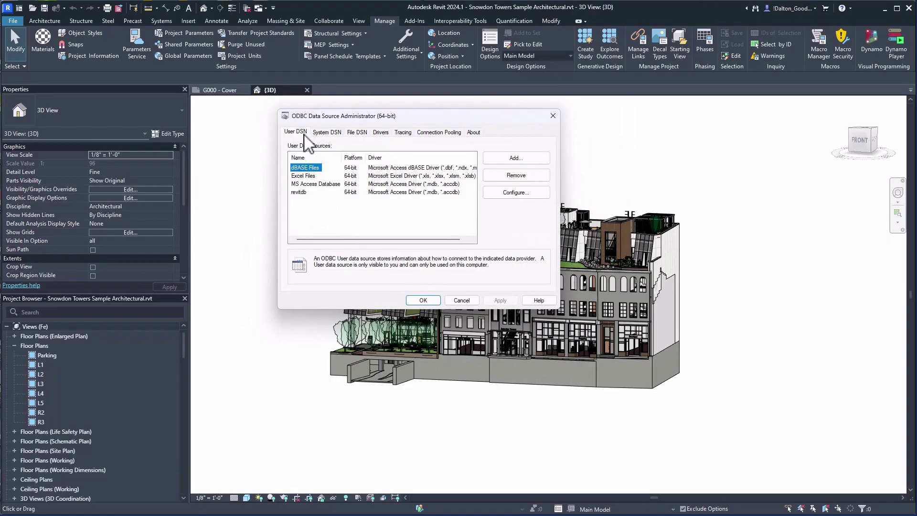
{"action": "left_click", "coordinate": [300, 192]}
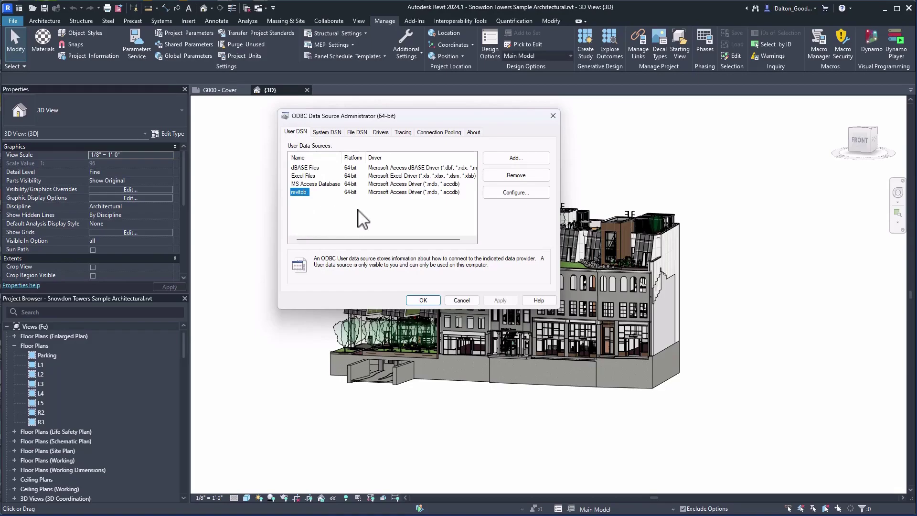
{"action": "left_click", "coordinate": [519, 163]}
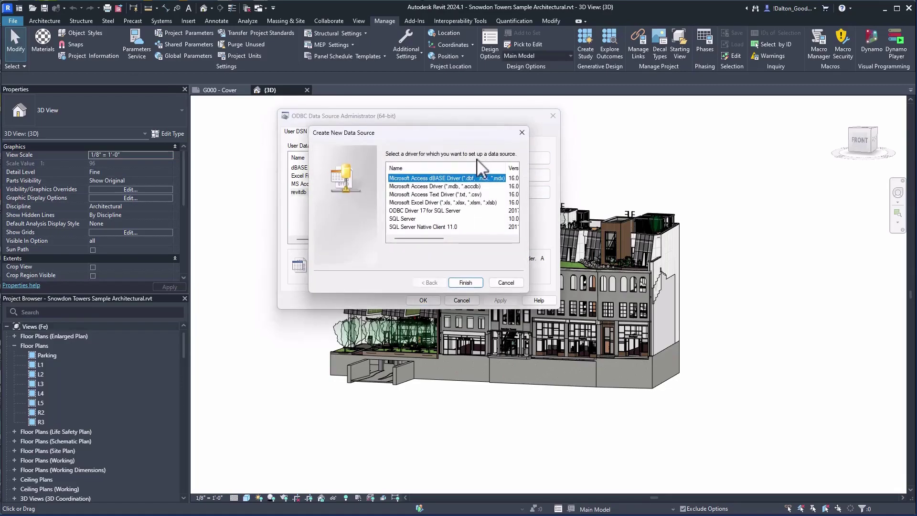
{"action": "left_click", "coordinate": [414, 186]}
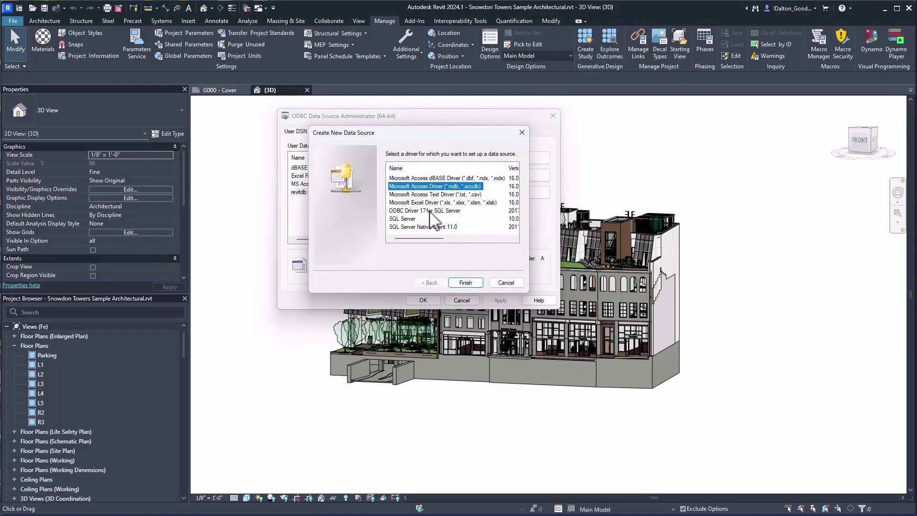
{"action": "left_click", "coordinate": [467, 284]}
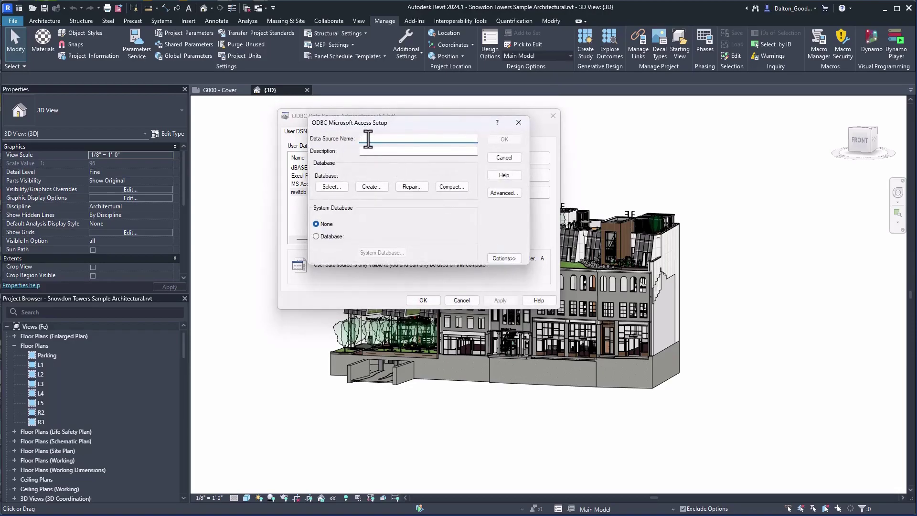
Step: Name the data source revitdb2 without a description, link it to the Access database, and close the ODBC administrator
{"action": "type", "text": "revitdb2"}
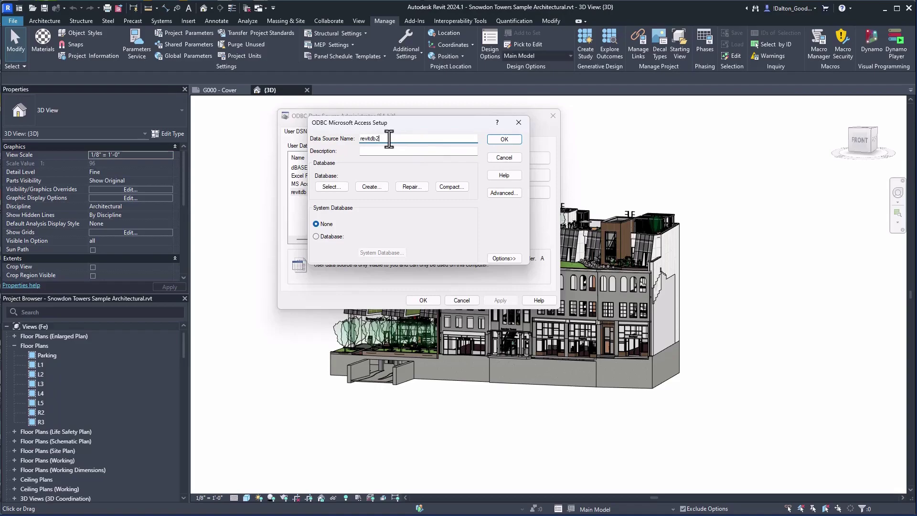
{"action": "left_click", "coordinate": [366, 151]}
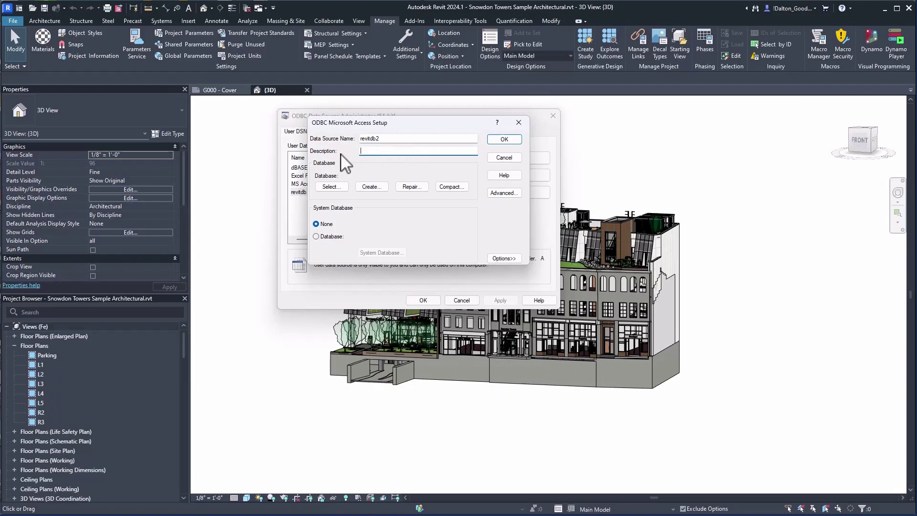
{"action": "left_click", "coordinate": [334, 187]}
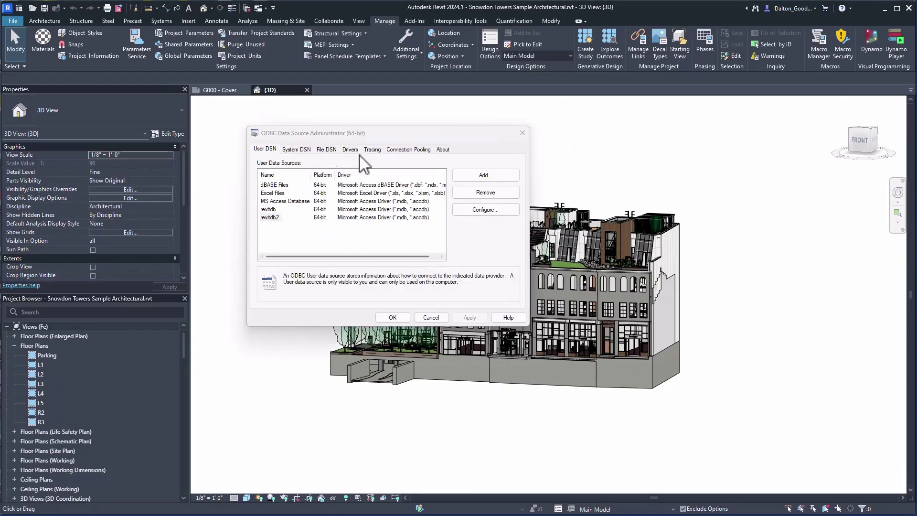
{"action": "left_click", "coordinate": [266, 218]}
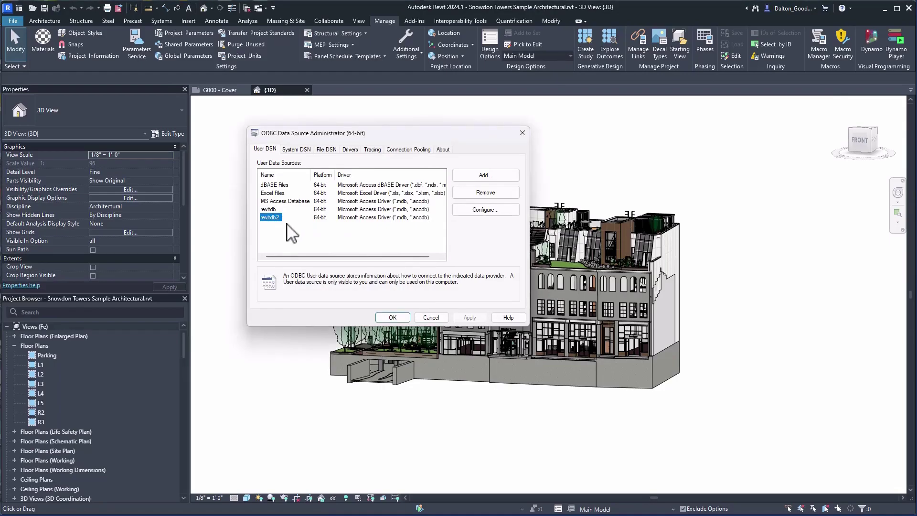
{"action": "left_click", "coordinate": [391, 318]}
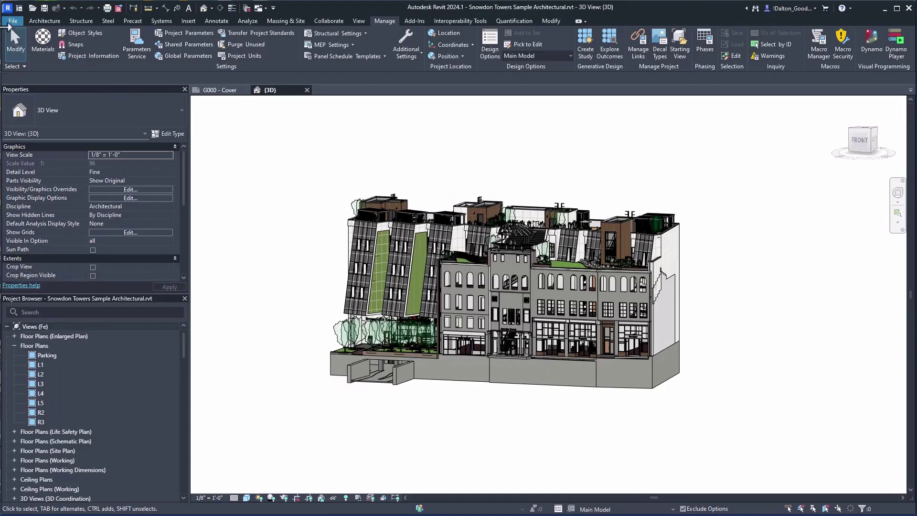
Step: In Revit, export the model to an ODBC database through the machine data source revitdb2, leaving login name and password blank
{"action": "left_click", "coordinate": [13, 21]}
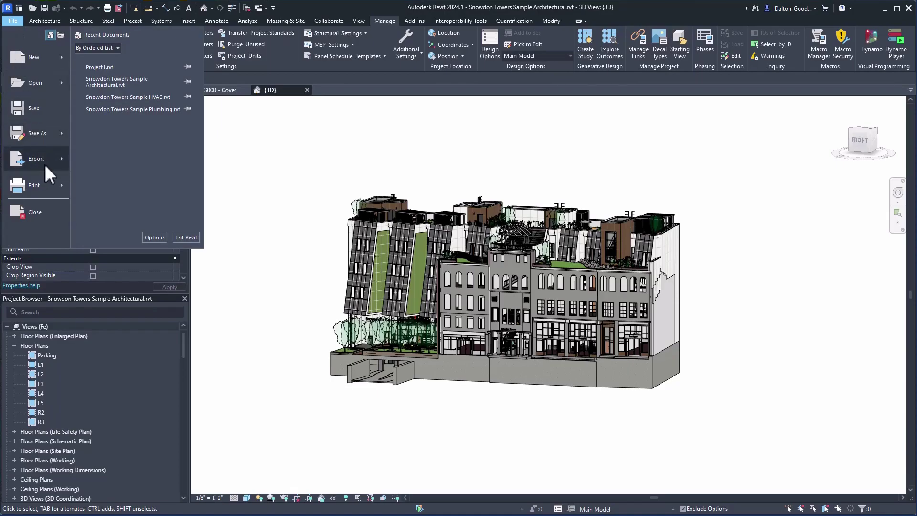
{"action": "mouse_move", "coordinate": [44, 164]}
{"action": "mouse_move", "coordinate": [135, 220]}
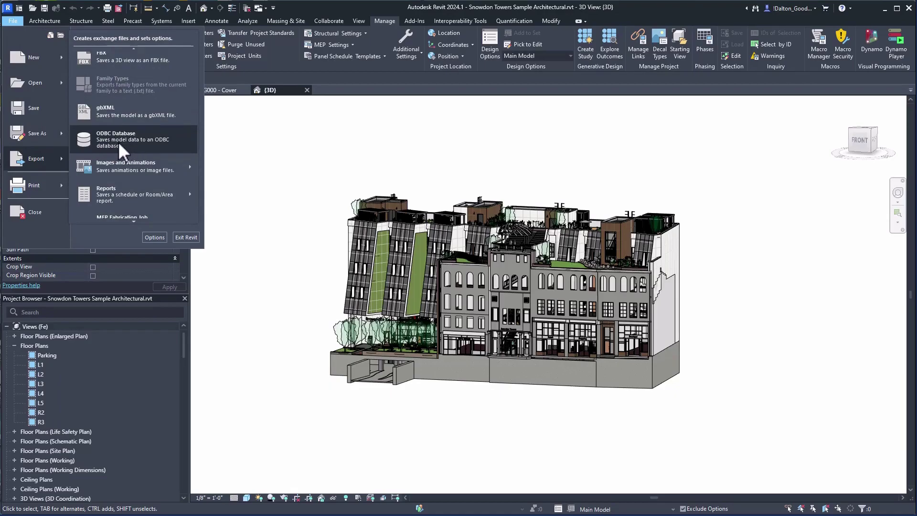
{"action": "left_click", "coordinate": [118, 142]}
{"action": "left_click_drag", "start_coordinate": [124, 24], "coordinate": [225, 55]}
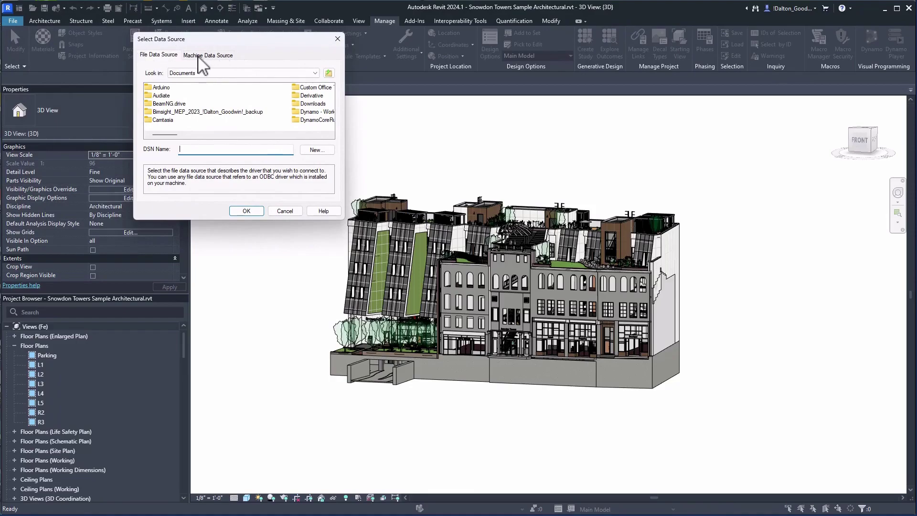
{"action": "left_click", "coordinate": [210, 55]}
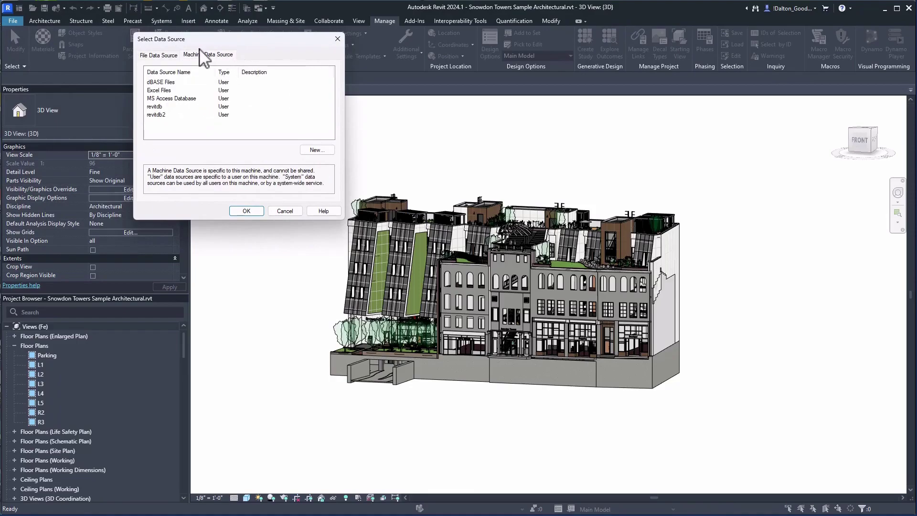
{"action": "left_click", "coordinate": [159, 116]}
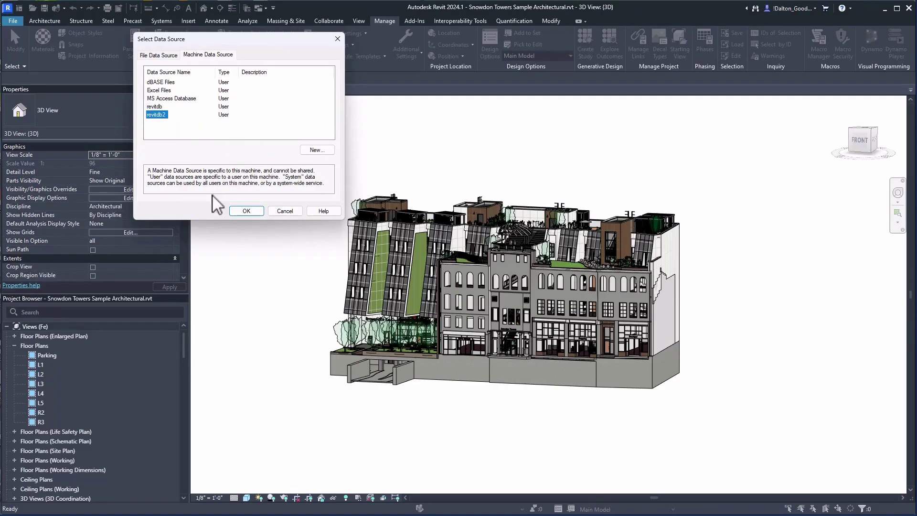
{"action": "left_click", "coordinate": [246, 212]}
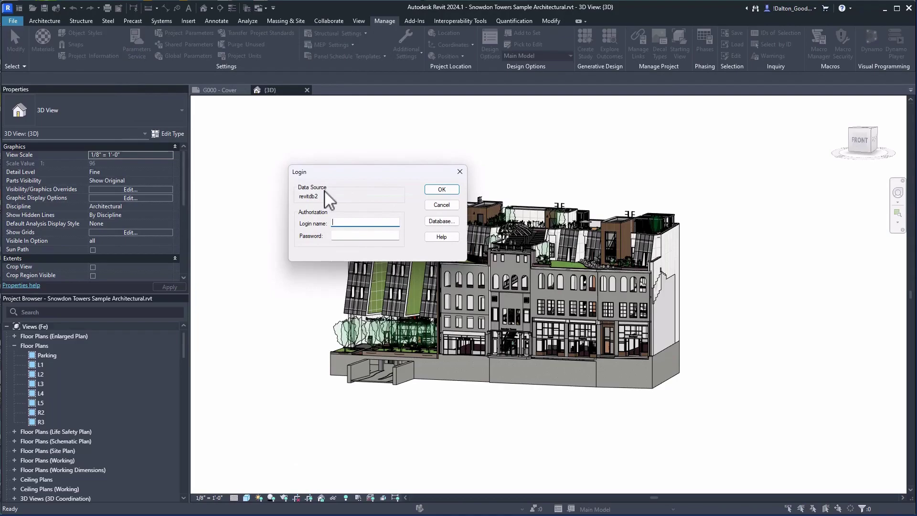
{"action": "left_click", "coordinate": [440, 191]}
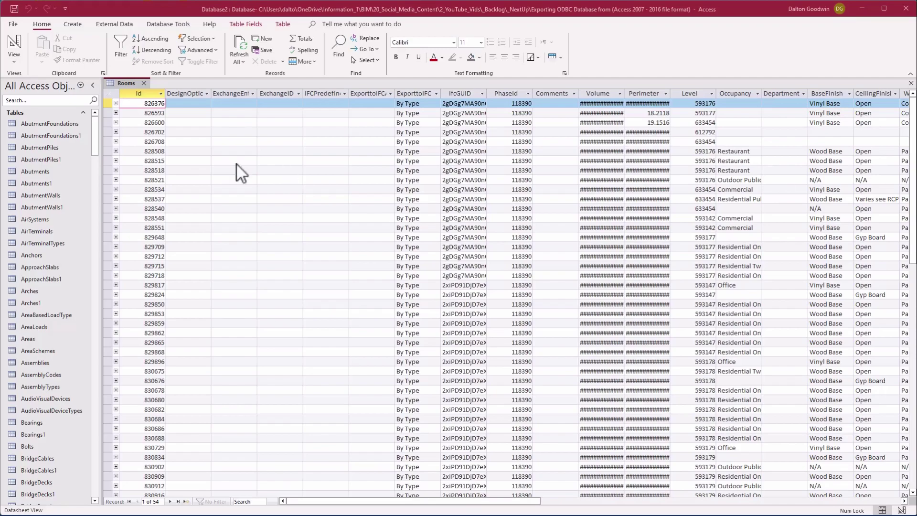
Step: In Access, browse the exported tables, filter them by "spac" and open the Spaces table
{"action": "scroll", "coordinate": [49, 199], "scroll_direction": "down", "scroll_amount": 20}
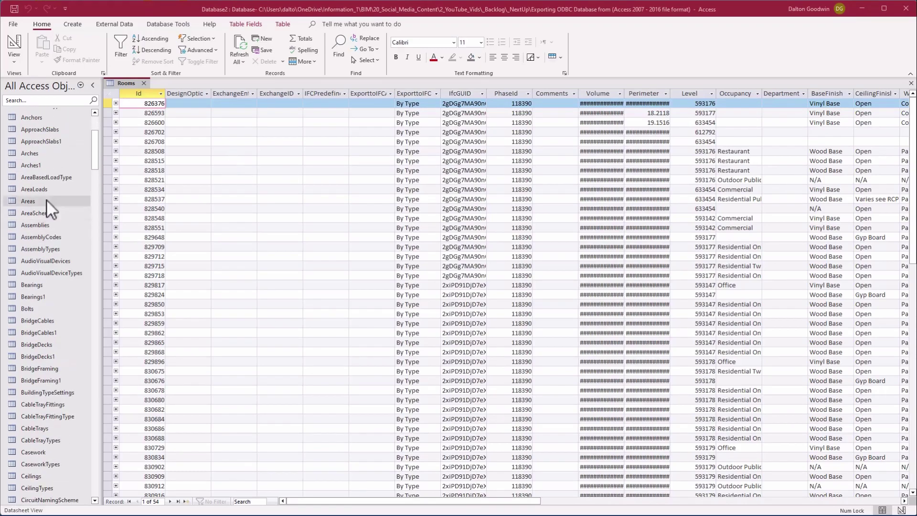
{"action": "scroll", "coordinate": [49, 211], "scroll_direction": "up", "scroll_amount": 20}
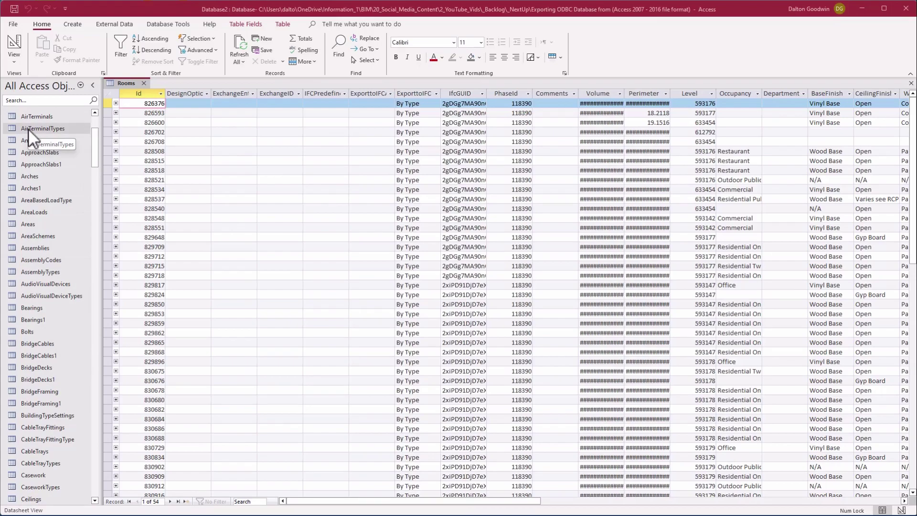
{"action": "left_click", "coordinate": [51, 100]}
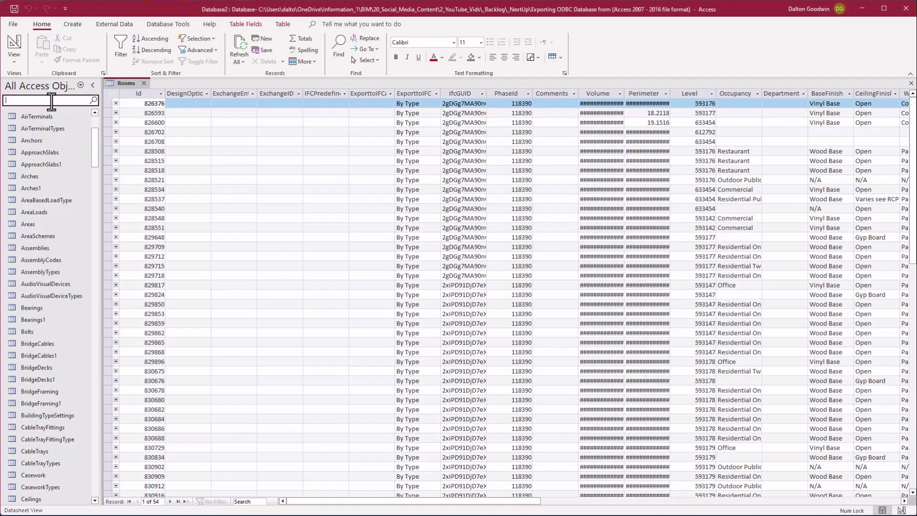
{"action": "type", "text": "spac"}
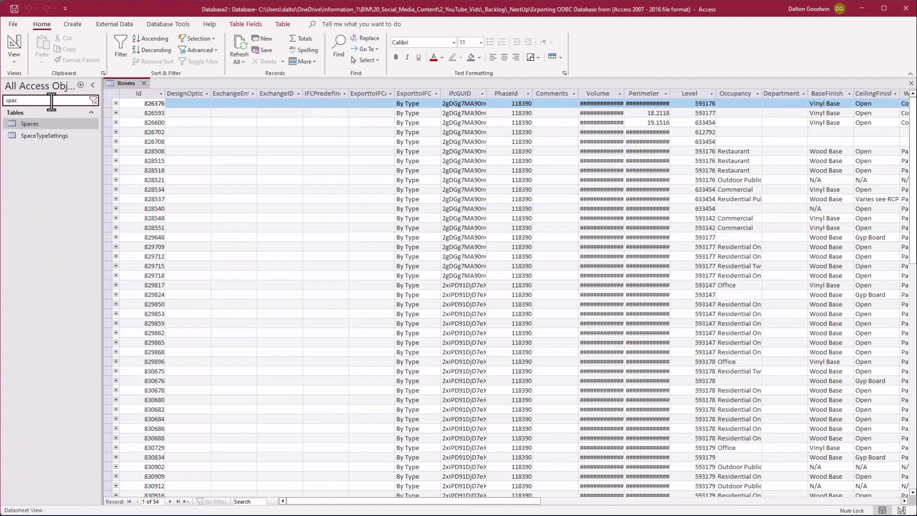
{"action": "double_click", "coordinate": [33, 123]}
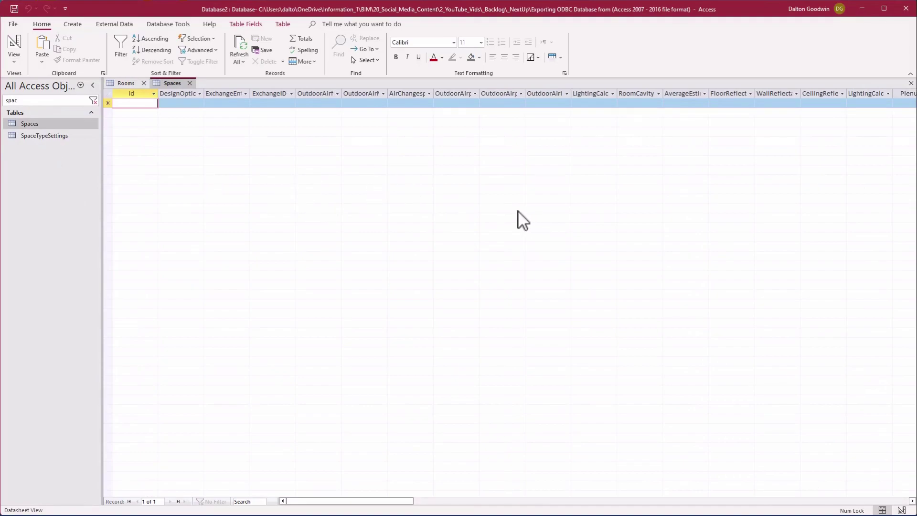
Step: Return to the Rooms table and examine its columns through to the room number, name and occupant
{"action": "left_click", "coordinate": [126, 84]}
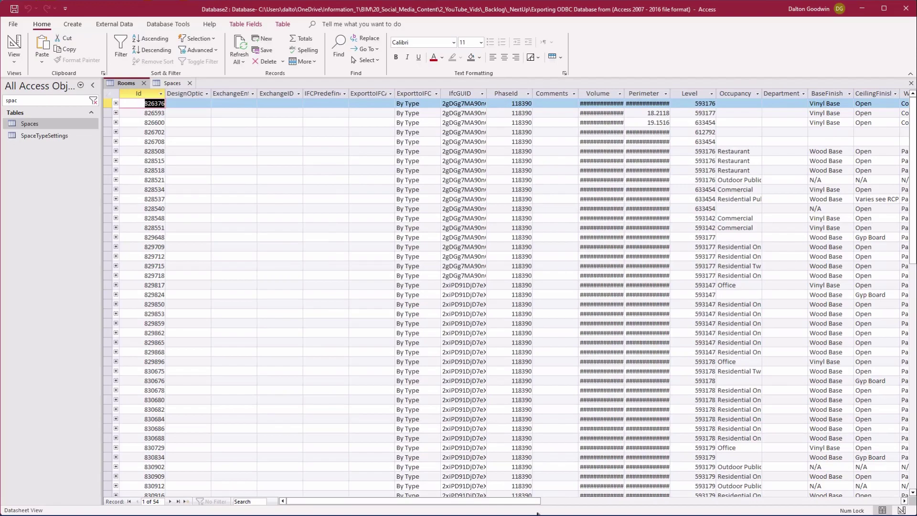
{"action": "left_click_drag", "start_coordinate": [543, 501], "coordinate": [711, 484]}
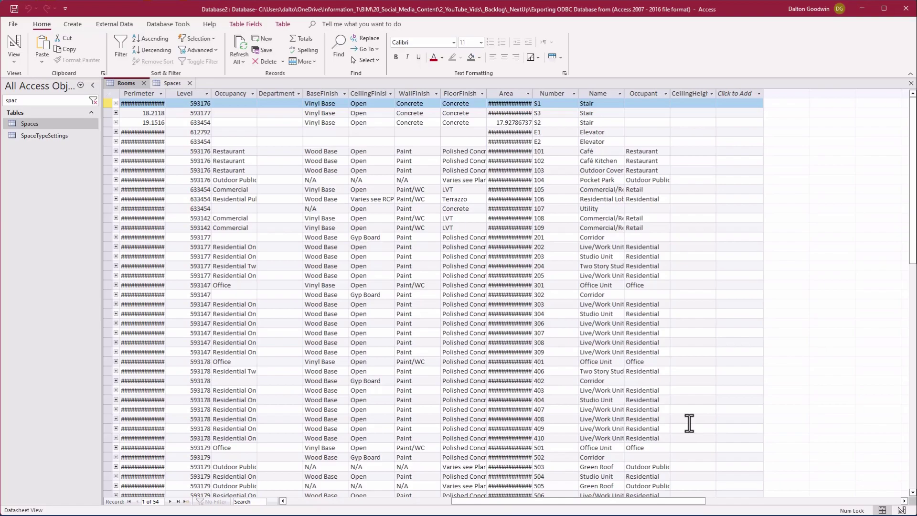
Step: Clear the table filter, browse the full list of tables, and filter it by "air"
{"action": "left_click", "coordinate": [35, 101]}
{"action": "double_click", "coordinate": [35, 101]}
{"action": "key", "text": "BackSpace"}
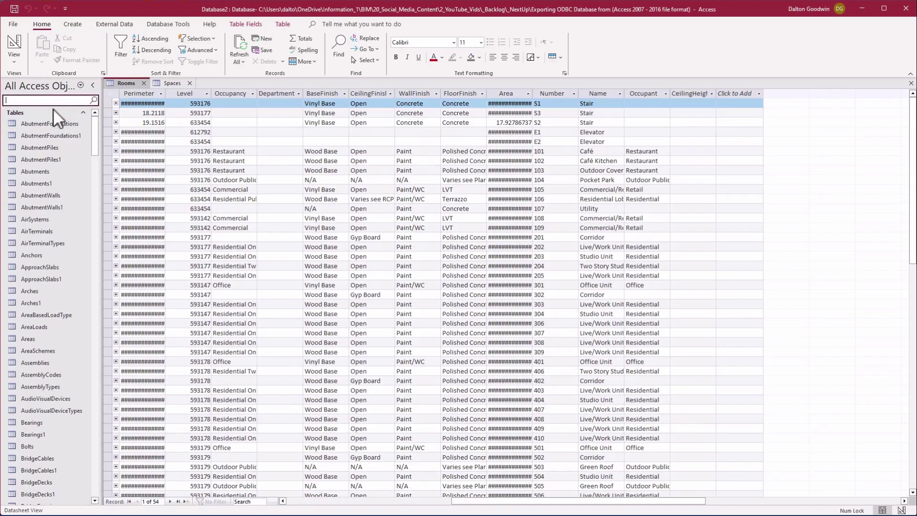
{"action": "scroll", "coordinate": [52, 215], "scroll_direction": "down", "scroll_amount": 5}
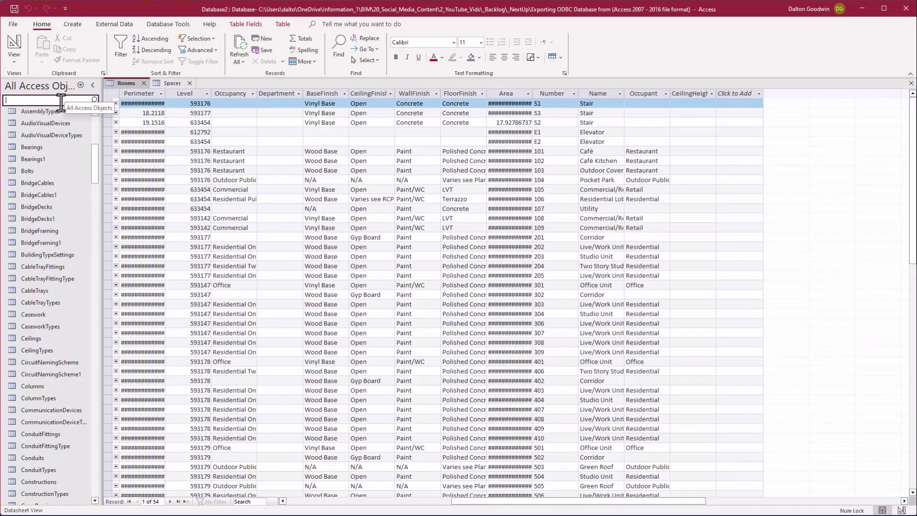
{"action": "type", "text": "air"}
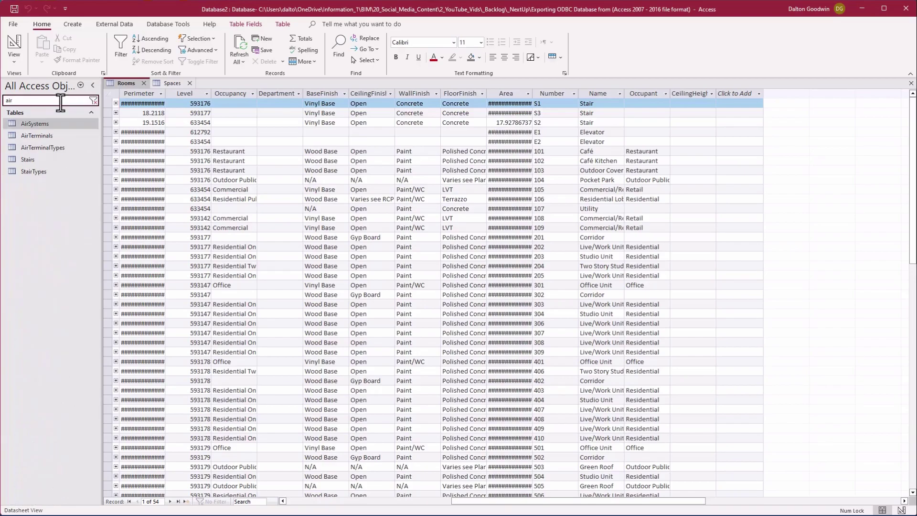
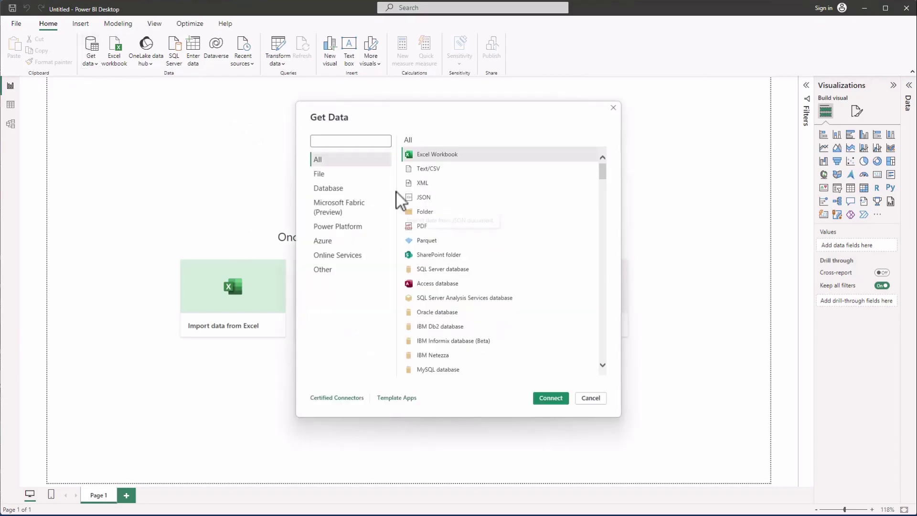
Step: In Power BI Desktop, connect to the Access database file Database2.accdb as the data source
{"action": "left_click", "coordinate": [456, 284]}
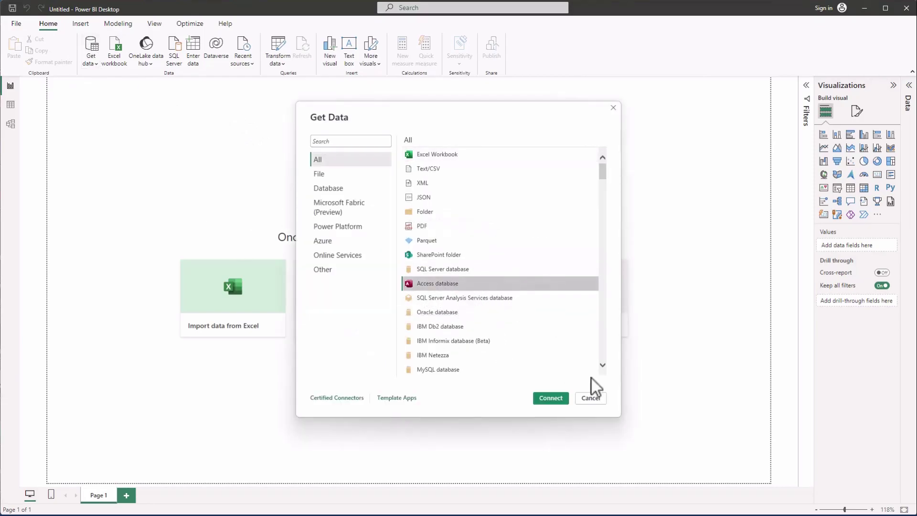
{"action": "left_click", "coordinate": [551, 398]}
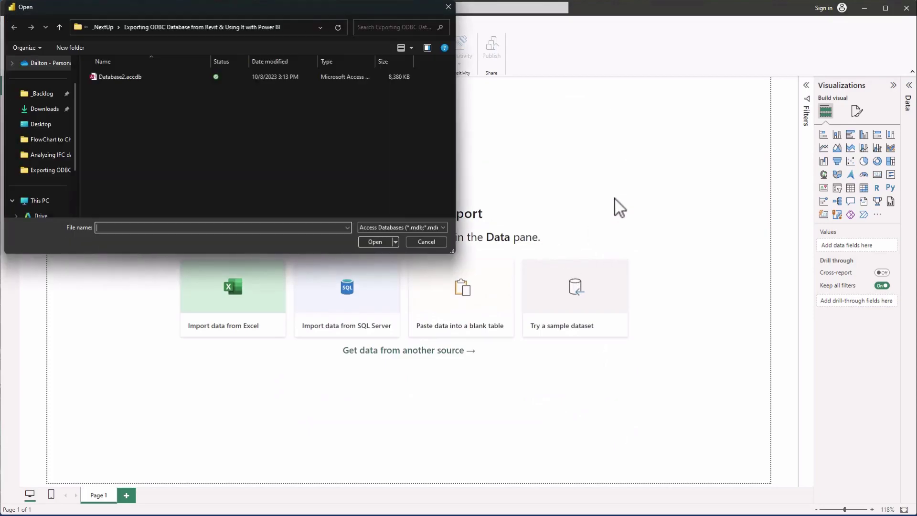
{"action": "left_click", "coordinate": [131, 78]}
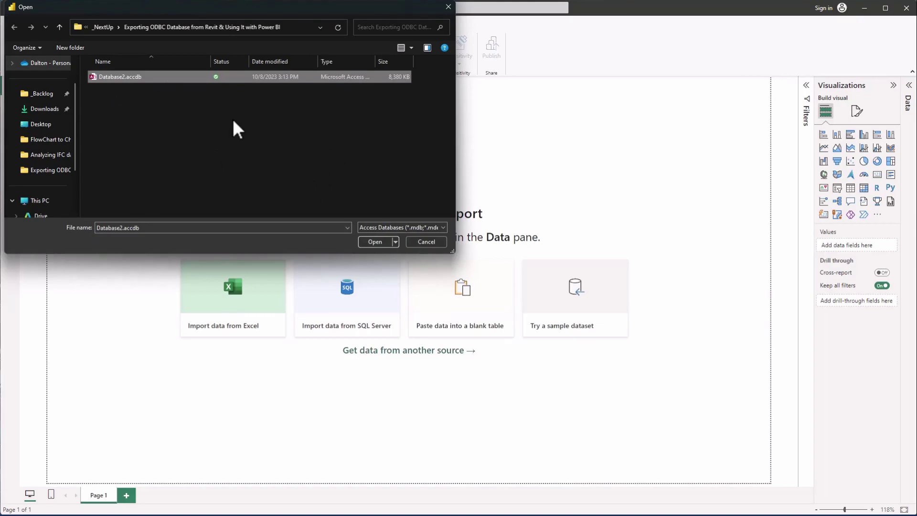
{"action": "left_click", "coordinate": [375, 242]}
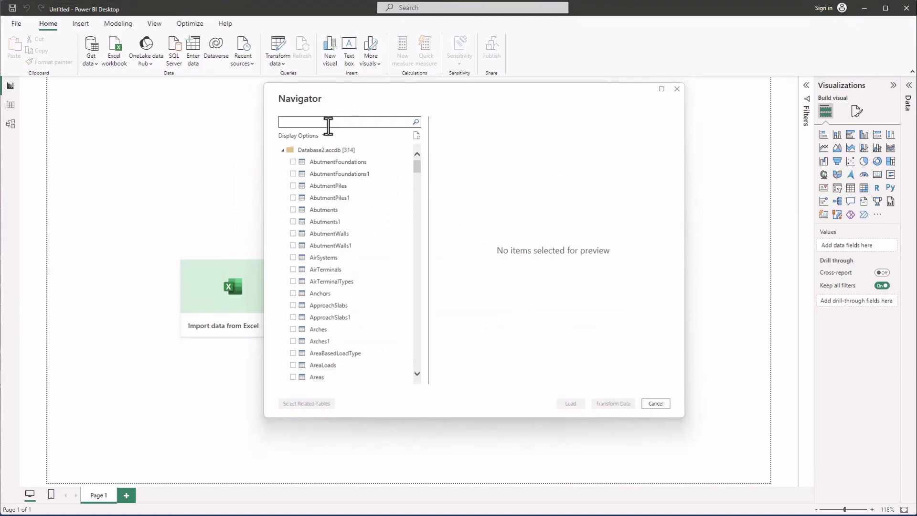
Step: Find the Rooms and Levels tables by searching for "room" and "level", and load both into the report
{"action": "left_click", "coordinate": [328, 122]}
{"action": "type", "text": "room"}
{"action": "left_click", "coordinate": [293, 185]}
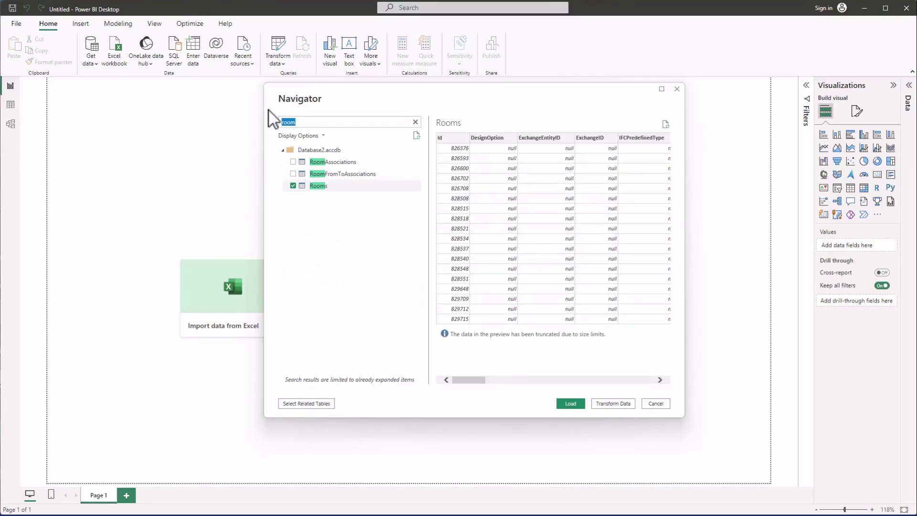
{"action": "type", "text": "level"}
{"action": "left_click", "coordinate": [297, 165]}
{"action": "left_click", "coordinate": [294, 162]}
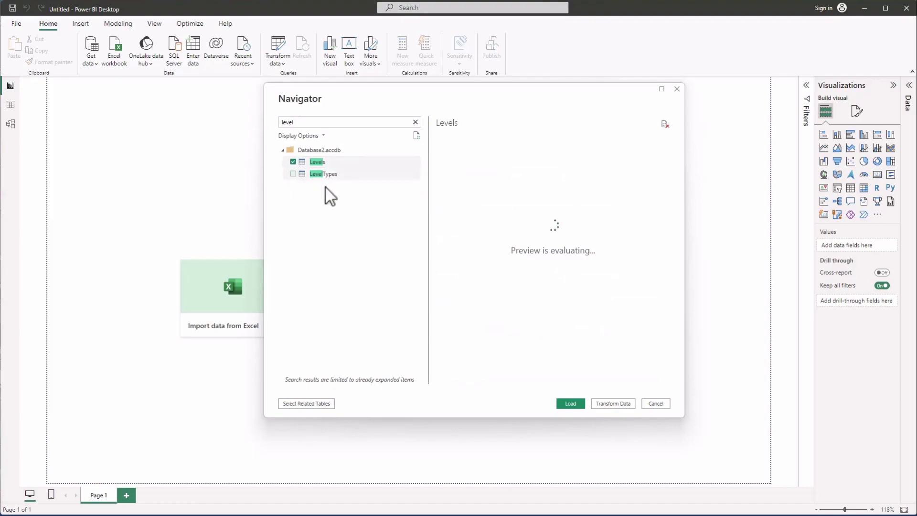
{"action": "left_click", "coordinate": [569, 403]}
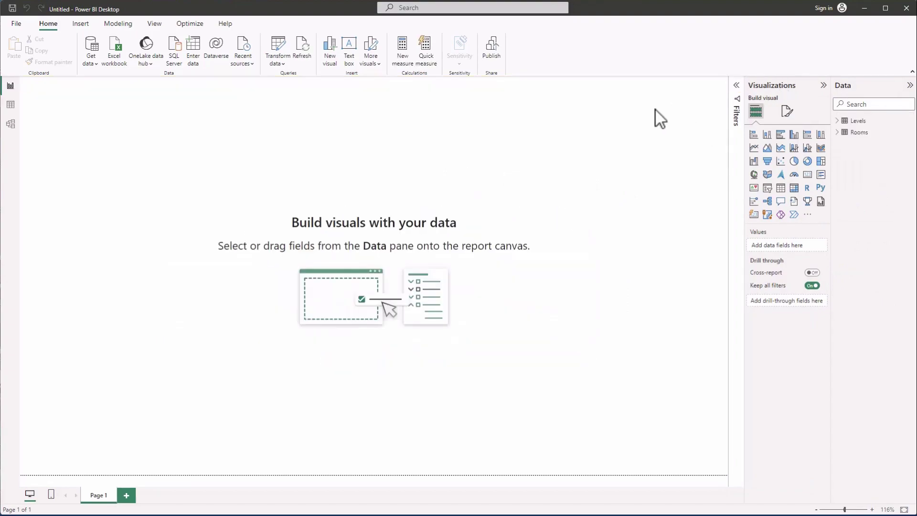
Step: Create a card visual from the Rooms table's Id field and summarize it as Count (Distinct)
{"action": "left_click", "coordinate": [839, 121]}
{"action": "left_click", "coordinate": [840, 247]}
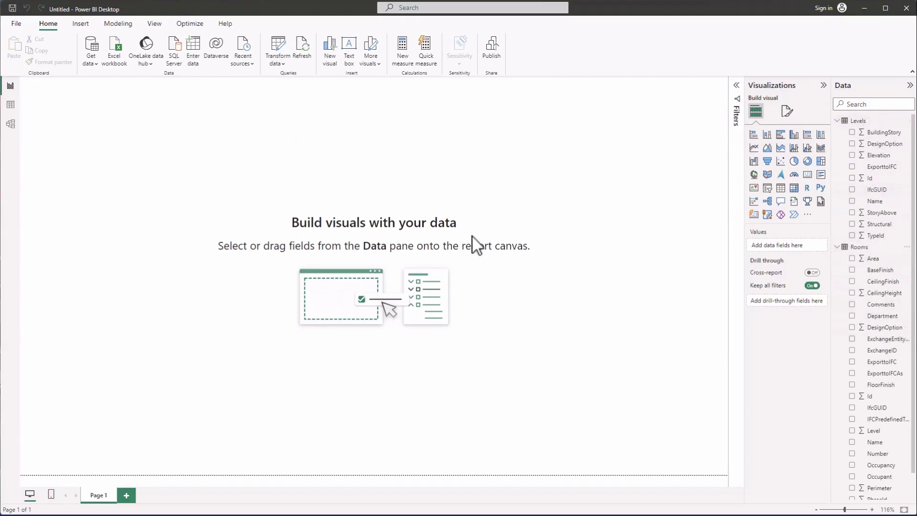
{"action": "scroll", "coordinate": [890, 225], "scroll_direction": "down", "scroll_amount": 1}
{"action": "scroll", "coordinate": [888, 229], "scroll_direction": "up", "scroll_amount": 1}
{"action": "left_click", "coordinate": [870, 396]}
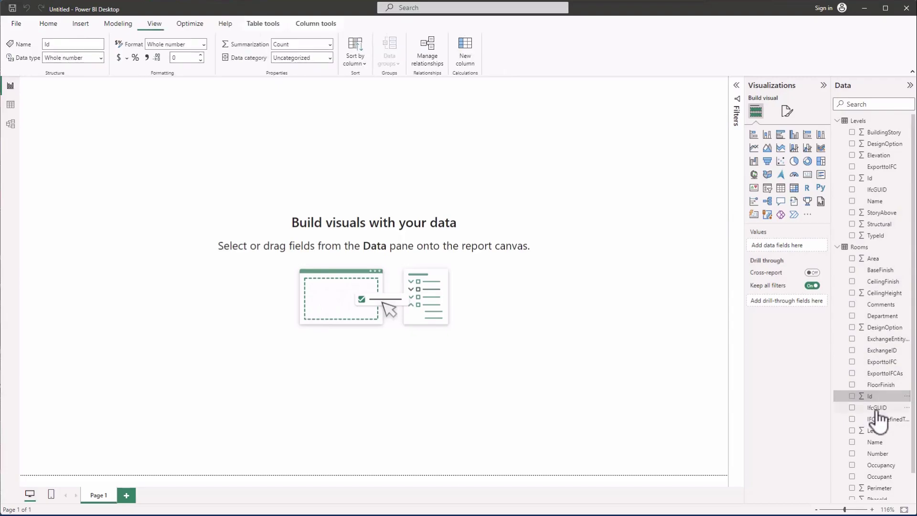
{"action": "left_click", "coordinate": [853, 397]}
{"action": "left_click_drag", "start_coordinate": [131, 139], "coordinate": [358, 185]}
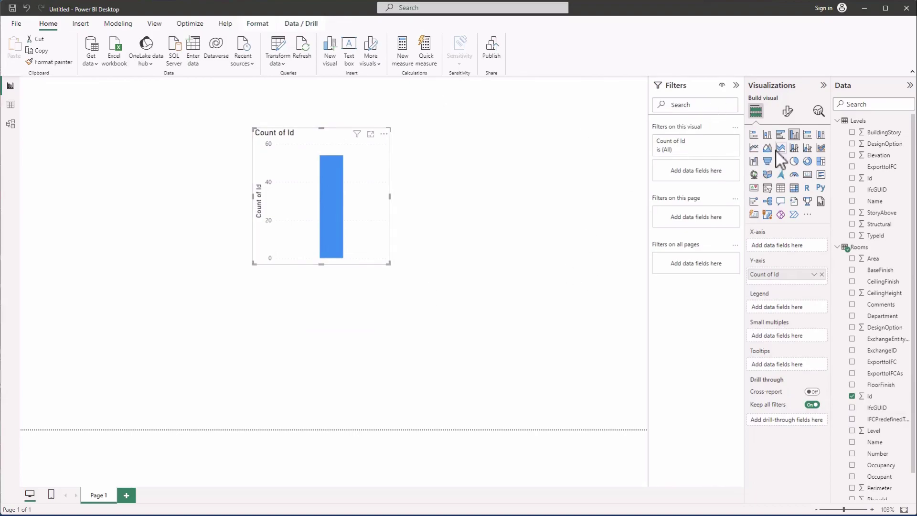
{"action": "left_click", "coordinate": [808, 175]}
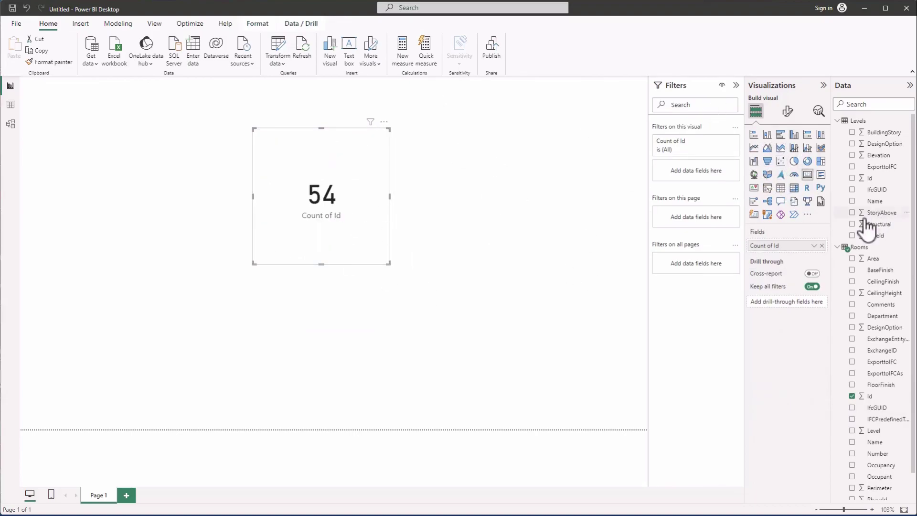
{"action": "right_click", "coordinate": [776, 245]}
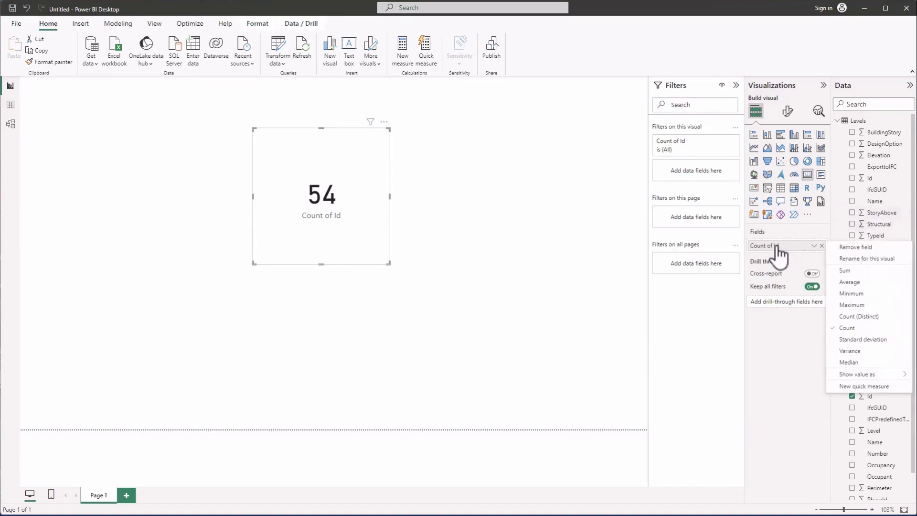
{"action": "left_click", "coordinate": [865, 318]}
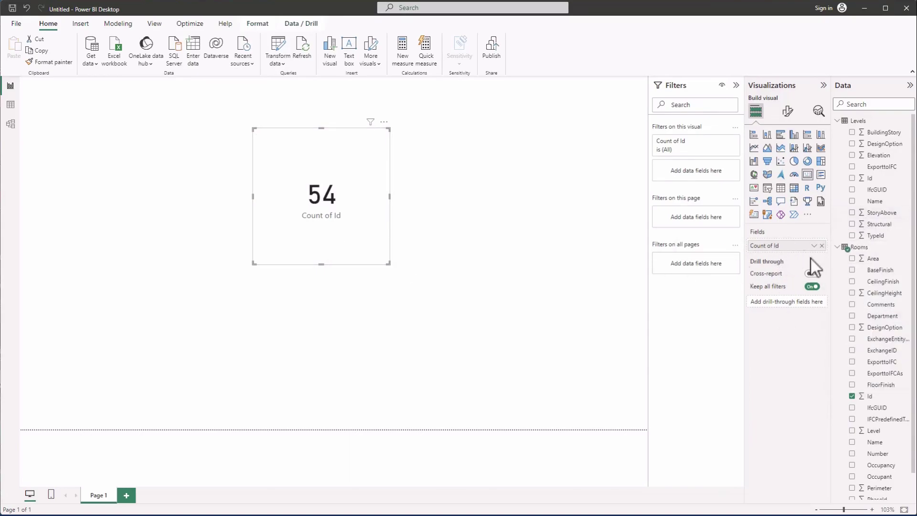
Step: Move the room count card to the upper-left corner of the report page and make it slightly smaller
{"action": "left_click_drag", "start_coordinate": [338, 161], "coordinate": [354, 181]}
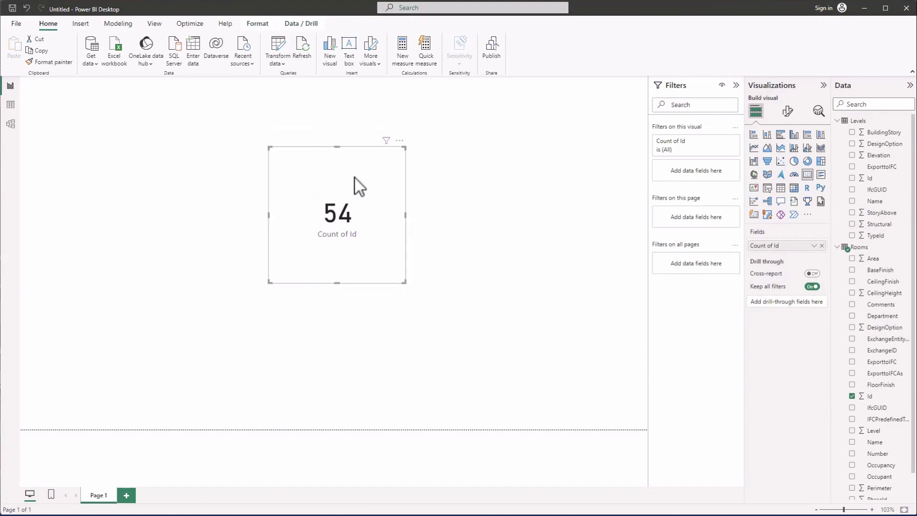
{"action": "left_click_drag", "start_coordinate": [354, 177], "coordinate": [104, 106]}
{"action": "left_click_drag", "start_coordinate": [157, 211], "coordinate": [143, 183]}
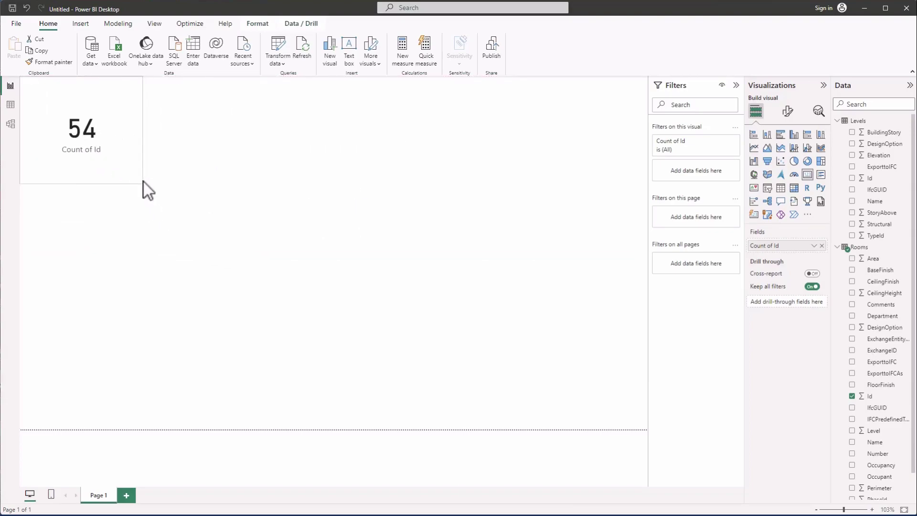
{"action": "left_click", "coordinate": [238, 138]}
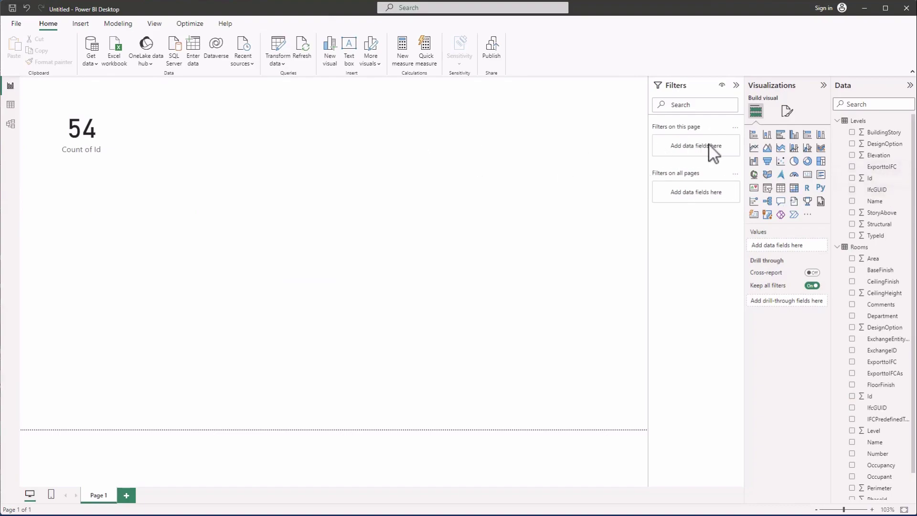
Step: Try to rename the room card's Id field to "Count of Rooms" for this visual
{"action": "left_click", "coordinate": [137, 141]}
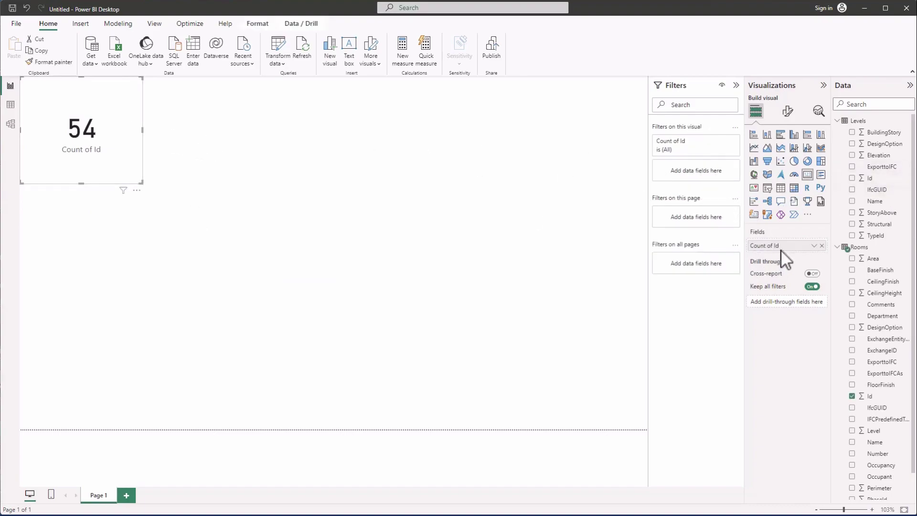
{"action": "left_click", "coordinate": [814, 246]}
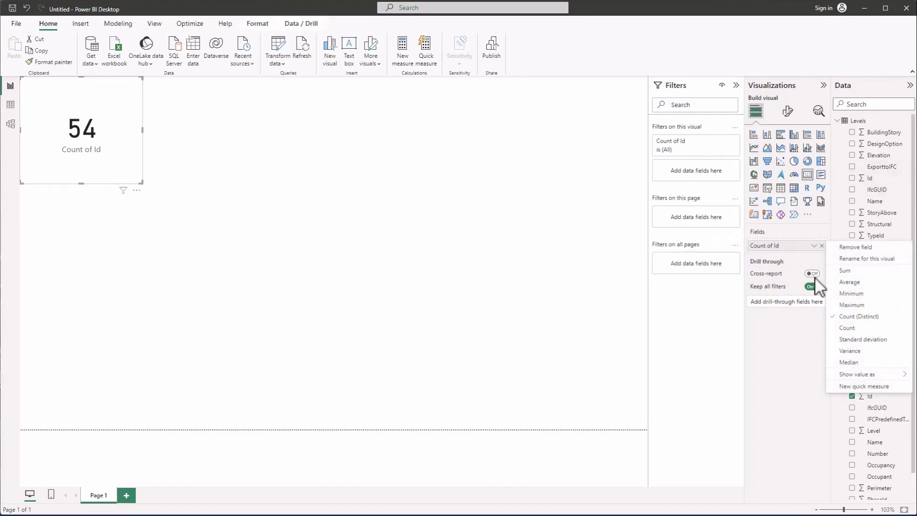
{"action": "left_click", "coordinate": [859, 260]}
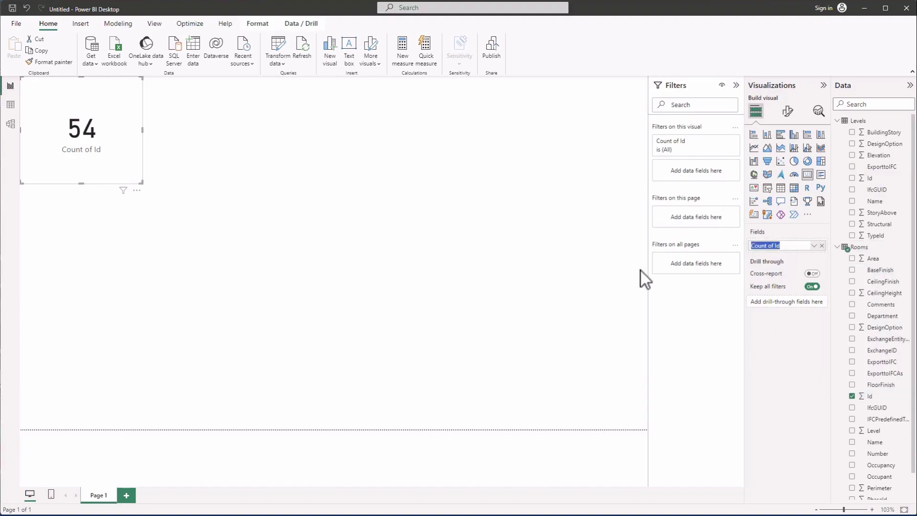
{"action": "key", "text": "End"}
{"action": "key", "text": "BackSpace"}
{"action": "key", "text": "BackSpace"}
{"action": "type", "text": "Rooms"}
{"action": "left_click", "coordinate": [594, 232]}
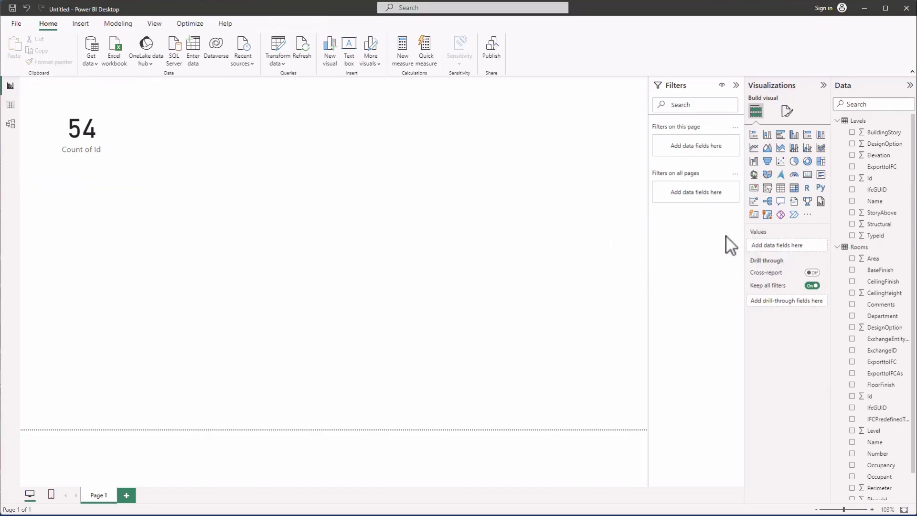
Step: Rename the Id field on the room card to "Count of Rooms" for this visual only
{"action": "left_click", "coordinate": [138, 152]}
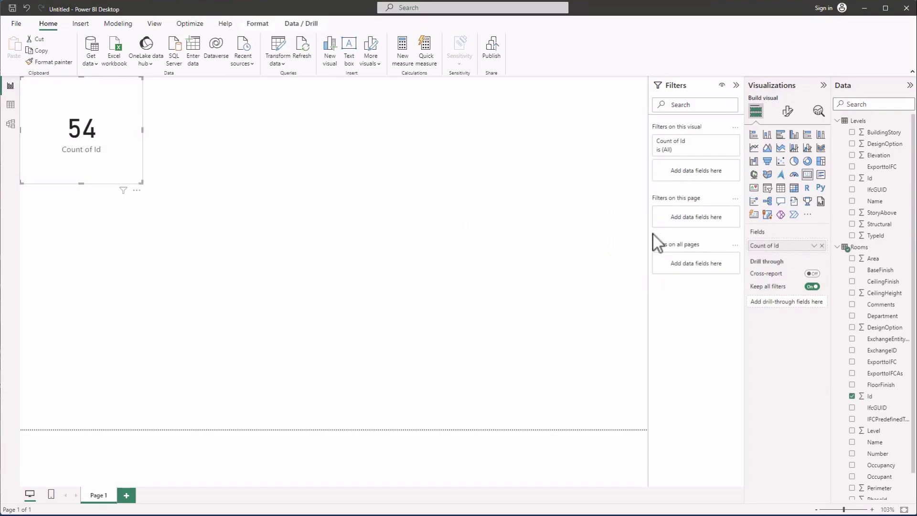
{"action": "right_click", "coordinate": [784, 253]}
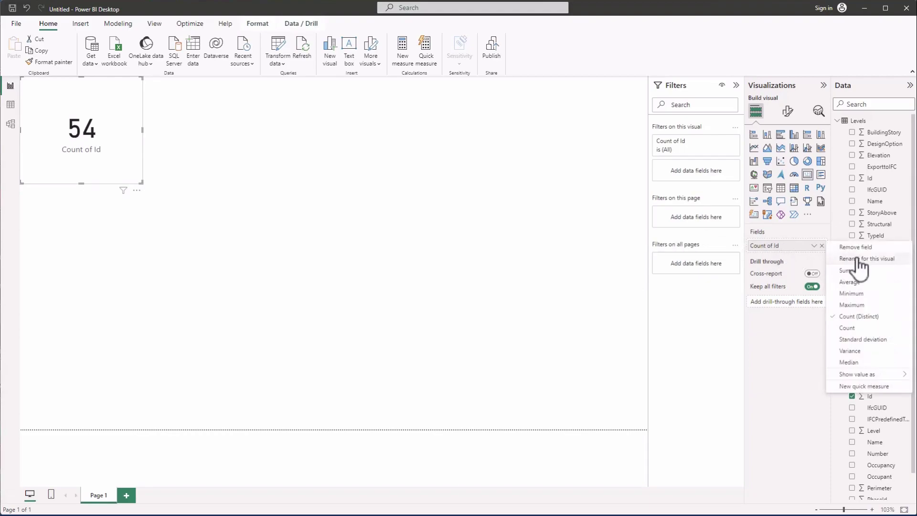
{"action": "left_click", "coordinate": [864, 261]}
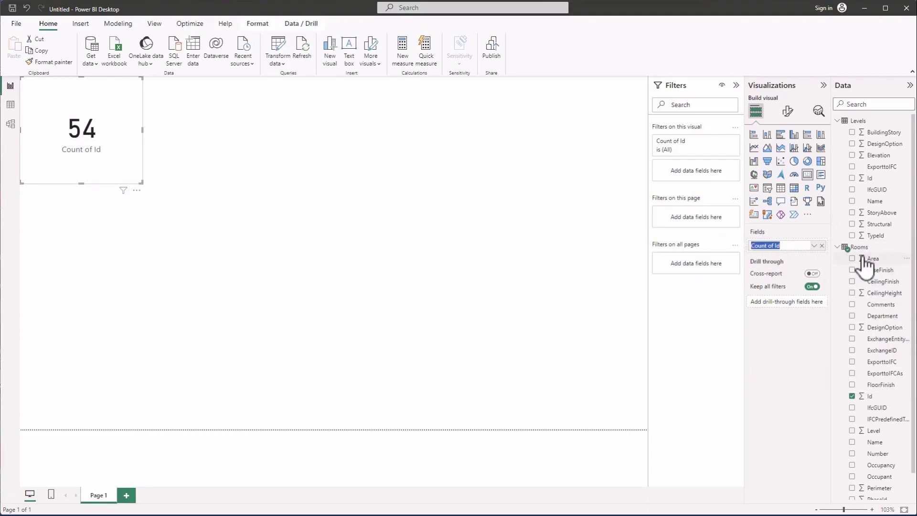
{"action": "key", "text": "End"}
{"action": "key", "text": "BackSpace"}
{"action": "key", "text": "BackSpace"}
{"action": "type", "text": "Rooms"}
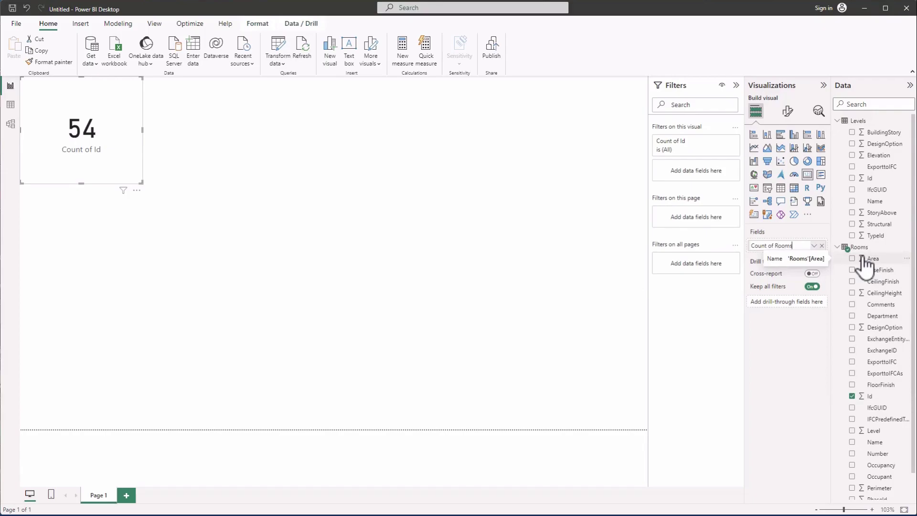
{"action": "key", "text": "Return"}
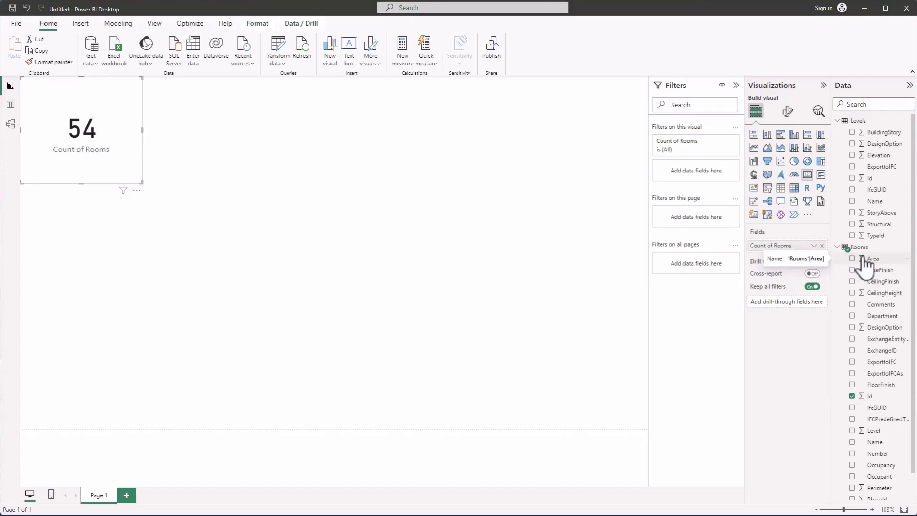
{"action": "left_click", "coordinate": [316, 206]}
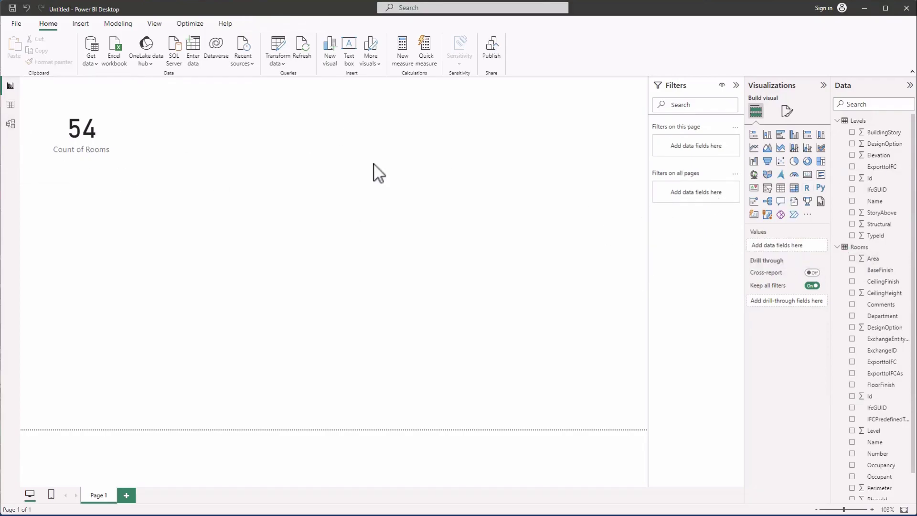
Step: Create a second card from the Levels table's Id field beside the room card, summarized as Count (Distinct)
{"action": "left_click", "coordinate": [853, 179]}
{"action": "left_click_drag", "start_coordinate": [132, 229], "coordinate": [264, 111]}
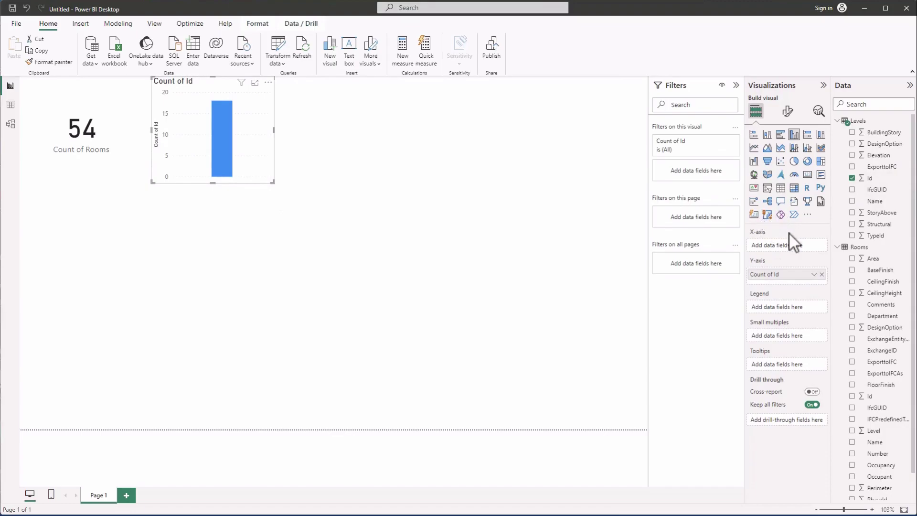
{"action": "left_click", "coordinate": [807, 175]}
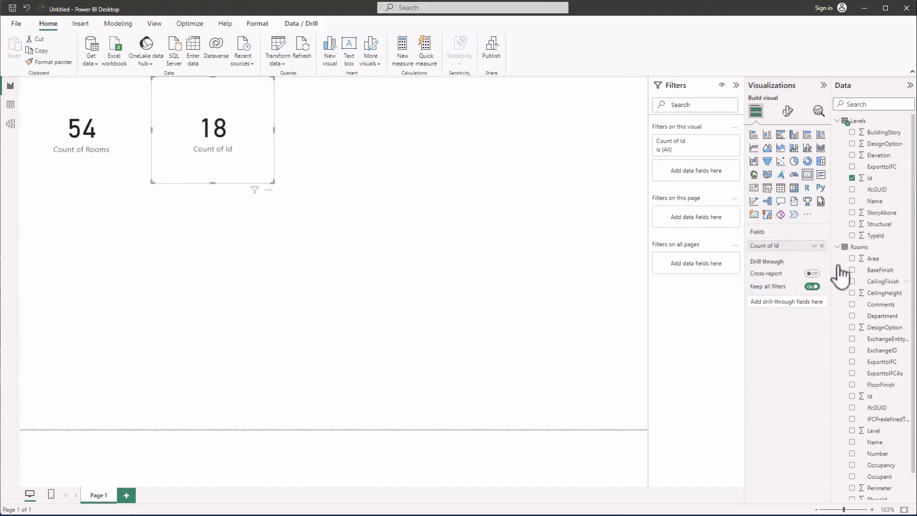
{"action": "left_click", "coordinate": [818, 245]}
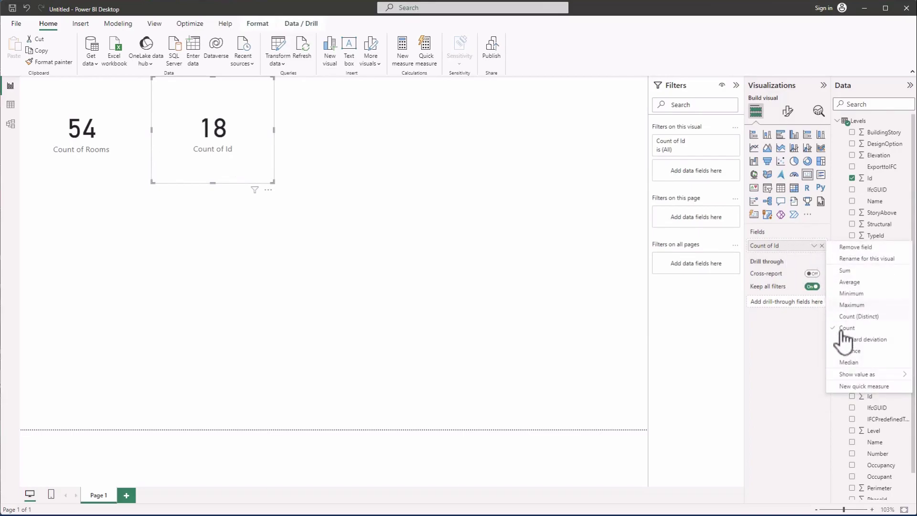
{"action": "left_click", "coordinate": [862, 326]}
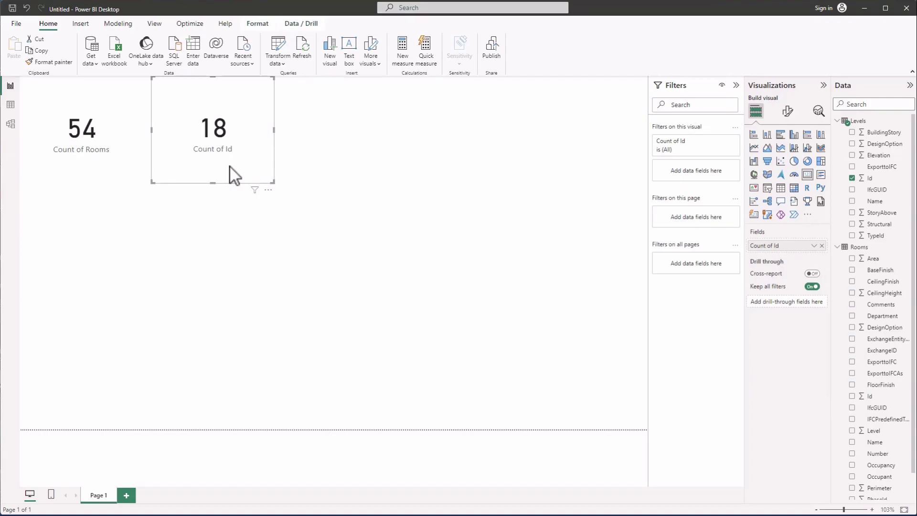
Step: Try to rename the second card's Id field to "Count of Levels" for this visual
{"action": "left_click", "coordinate": [814, 245]}
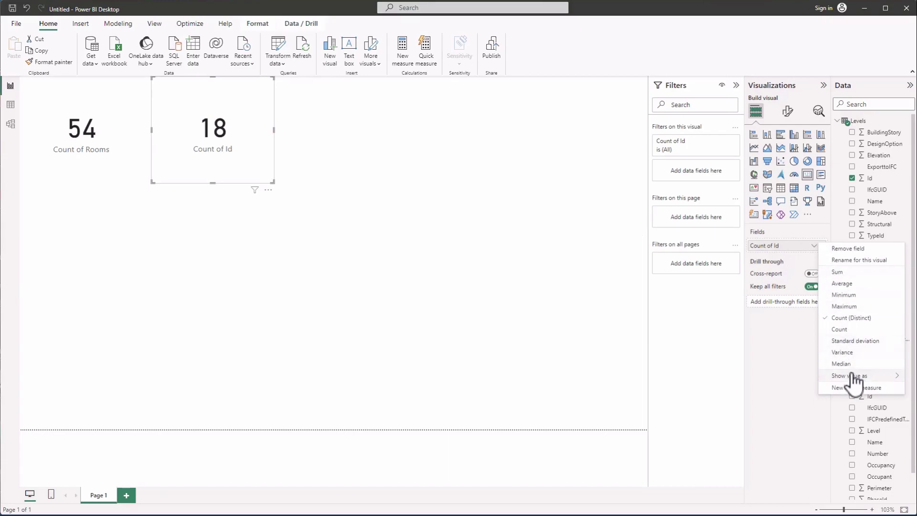
{"action": "left_click", "coordinate": [862, 264]}
{"action": "left_click", "coordinate": [786, 246]}
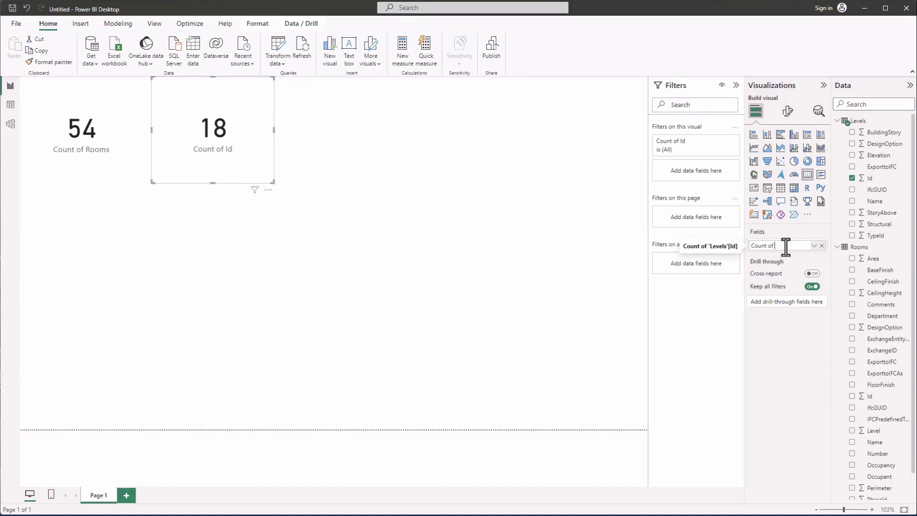
{"action": "type", "text": "Levels"}
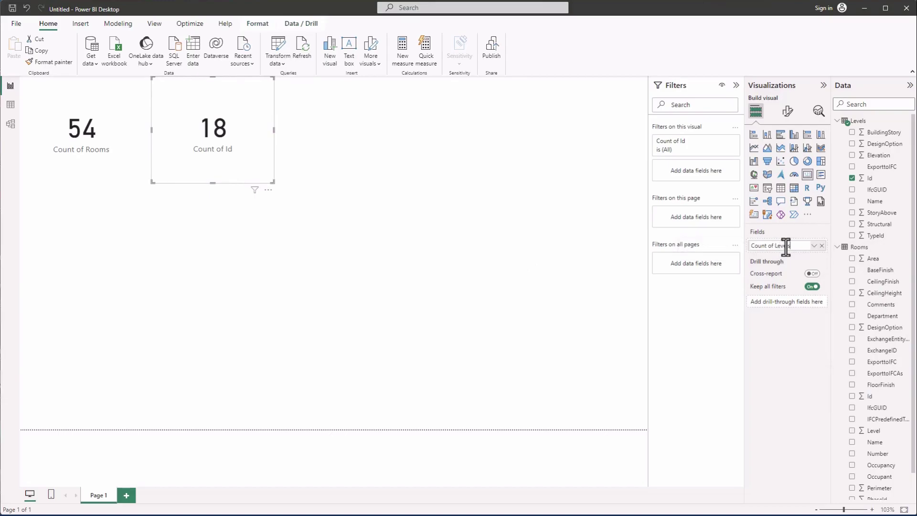
{"action": "left_click", "coordinate": [363, 152]}
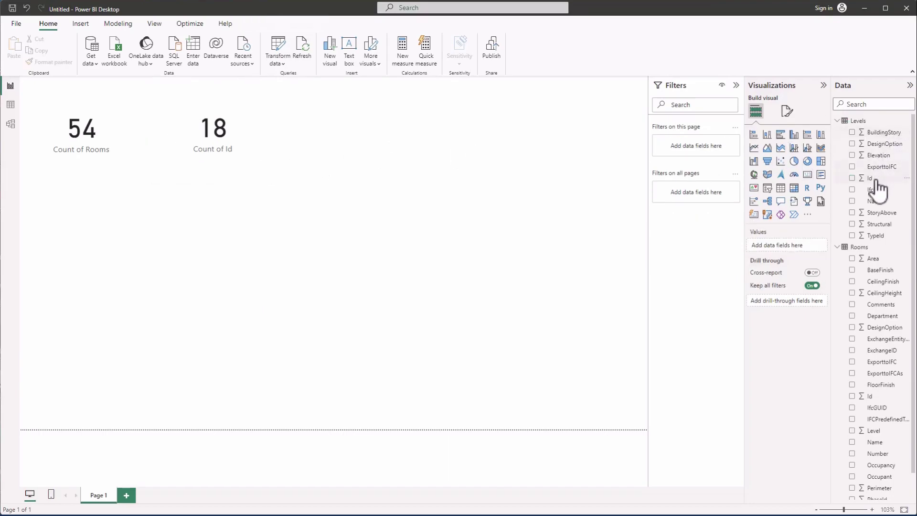
Step: Create a table visual of the Levels table's Name field, placed beyond the two cards and enlarged to show all level names
{"action": "left_click", "coordinate": [257, 121]}
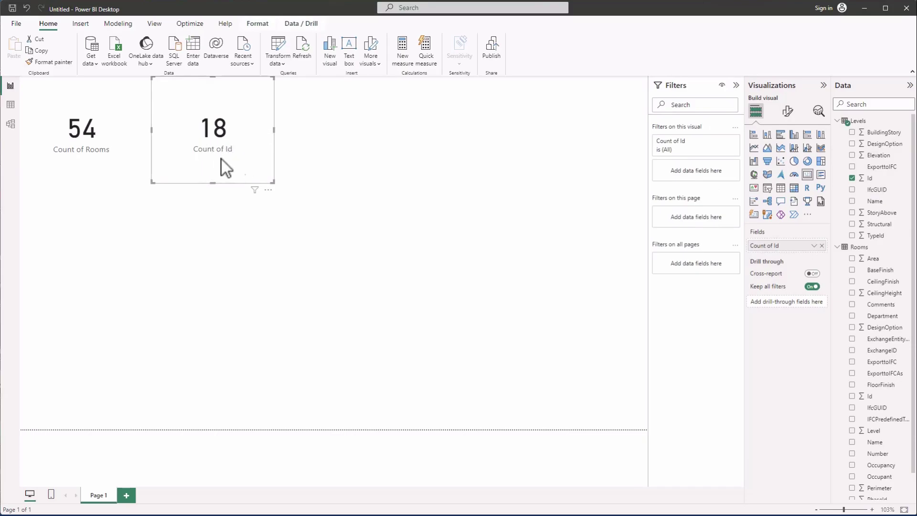
{"action": "left_click", "coordinate": [335, 143]}
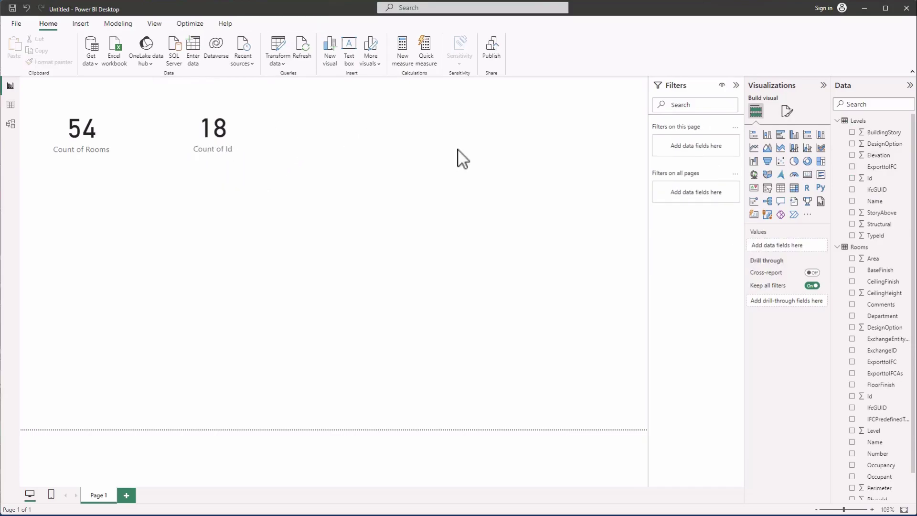
{"action": "left_click", "coordinate": [852, 201]}
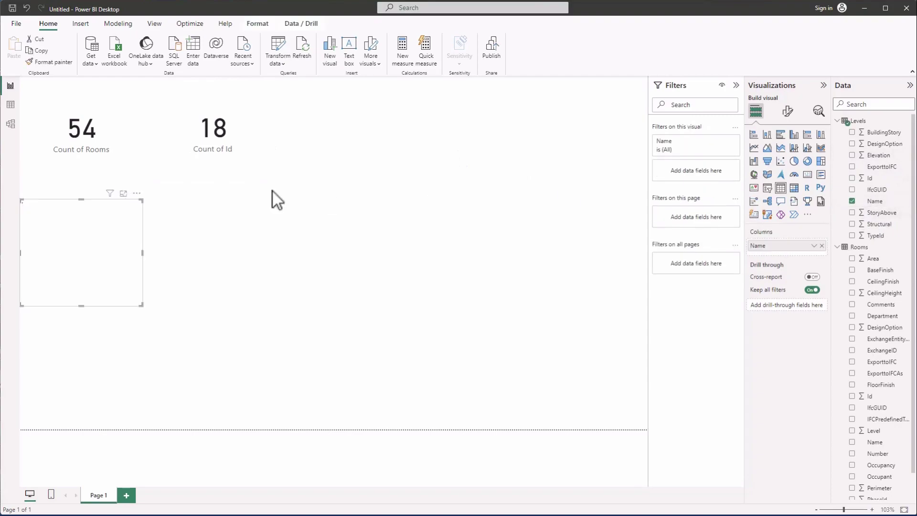
{"action": "left_click_drag", "start_coordinate": [94, 233], "coordinate": [522, 140]}
{"action": "left_click_drag", "start_coordinate": [565, 216], "coordinate": [624, 356]}
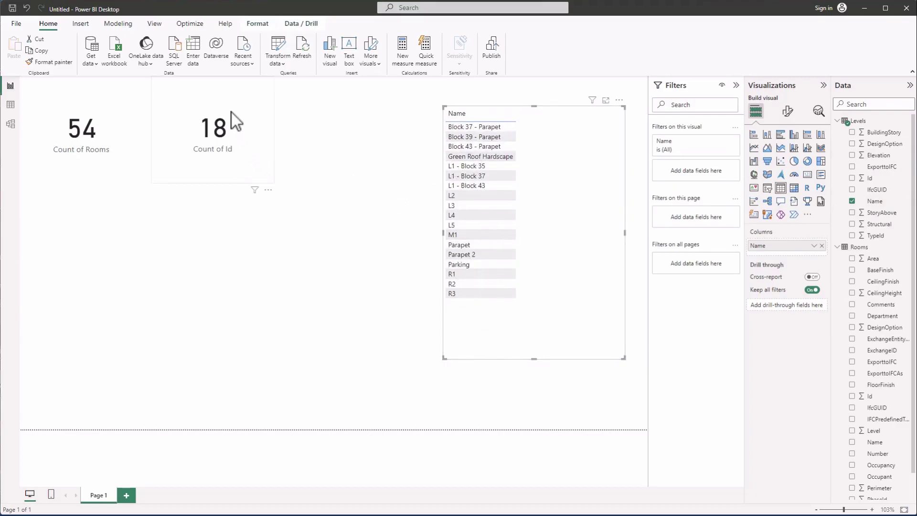
Step: Cross-filter the levels card by Block 39 - Parapet, L2 and L4 in turn, and delete the level name table after clearing the filter
{"action": "left_click", "coordinate": [471, 137]}
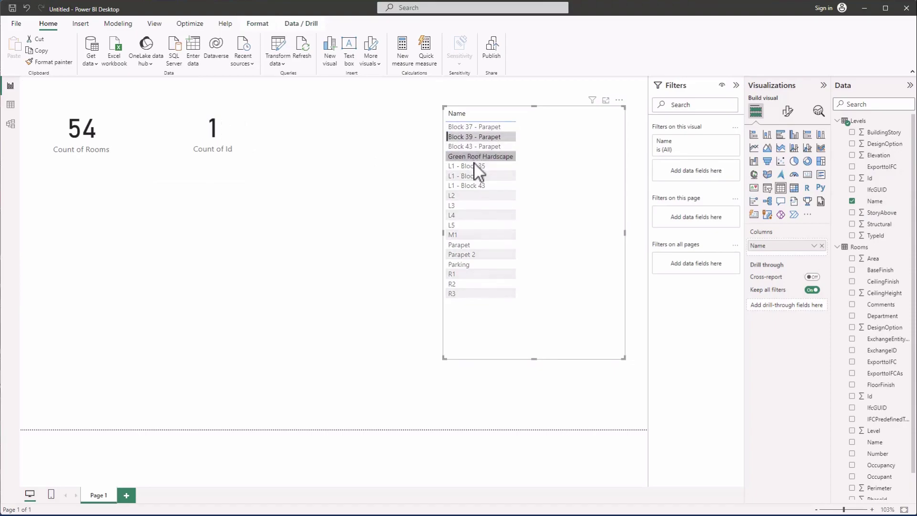
{"action": "left_click", "coordinate": [471, 195]}
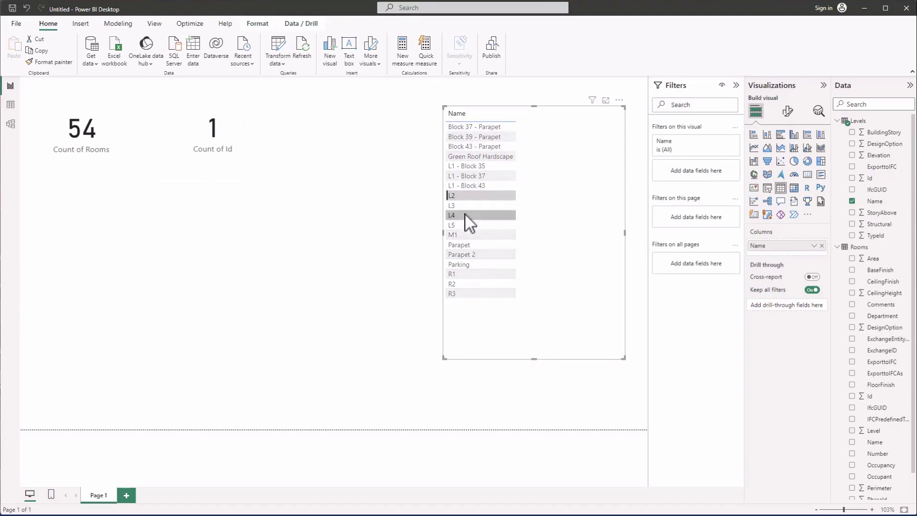
{"action": "left_click", "coordinate": [466, 215]}
{"action": "left_click", "coordinate": [285, 258]}
{"action": "left_click_drag", "start_coordinate": [522, 164], "coordinate": [451, 159]}
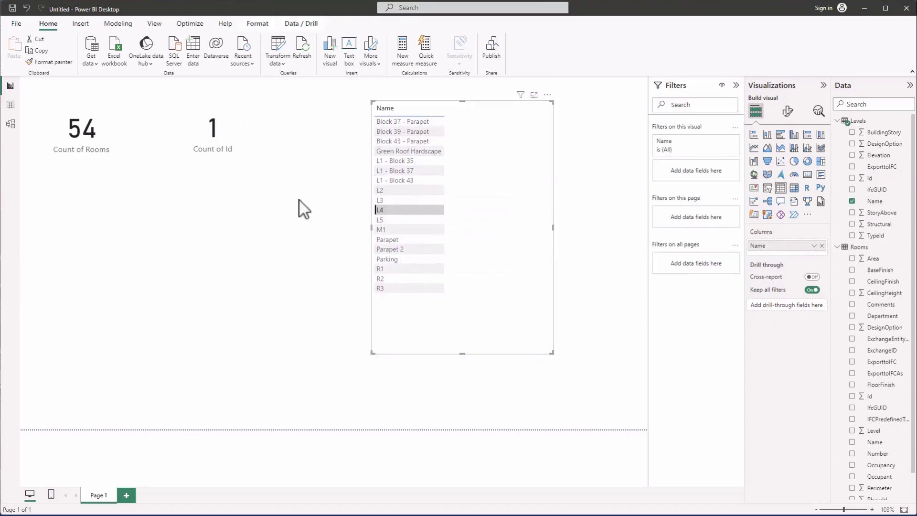
{"action": "left_click", "coordinate": [390, 211]}
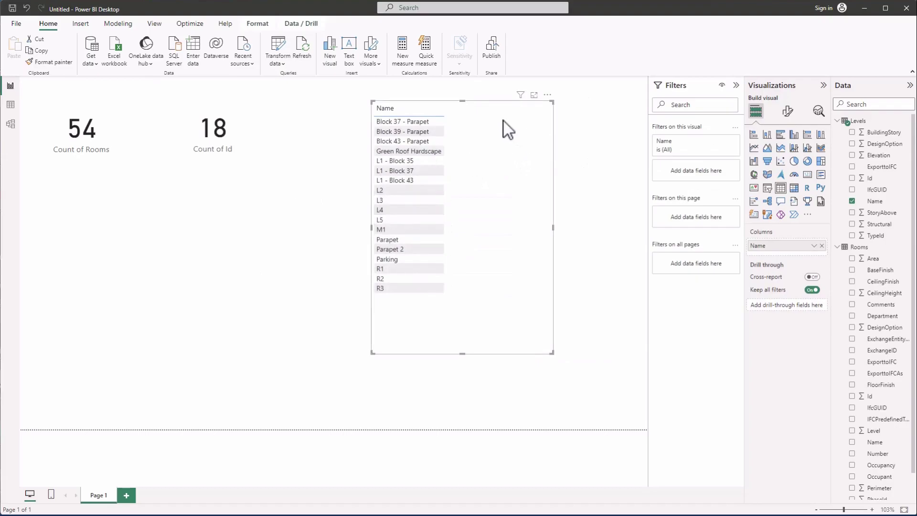
{"action": "key", "text": "Delete"}
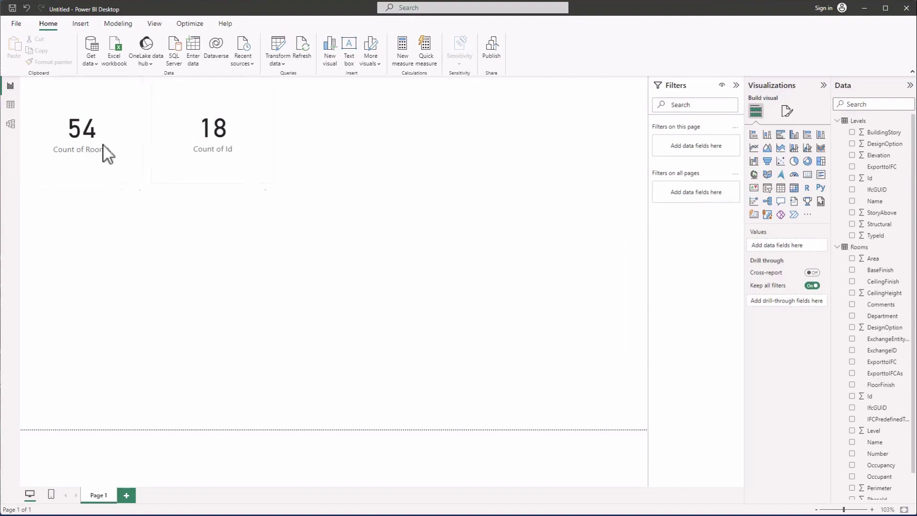
Step: Rename the Id field on the second card to "Count of Levels" for this visual only
{"action": "left_click", "coordinate": [245, 128]}
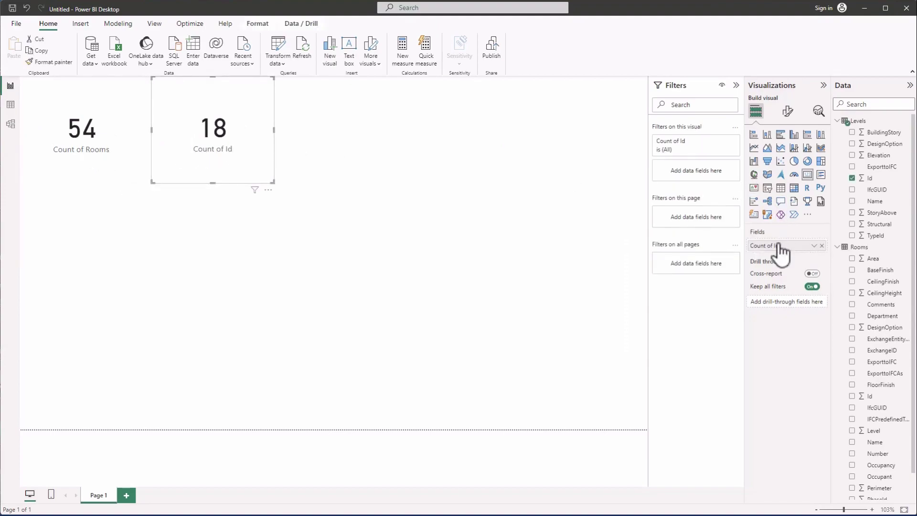
{"action": "left_click", "coordinate": [813, 246]}
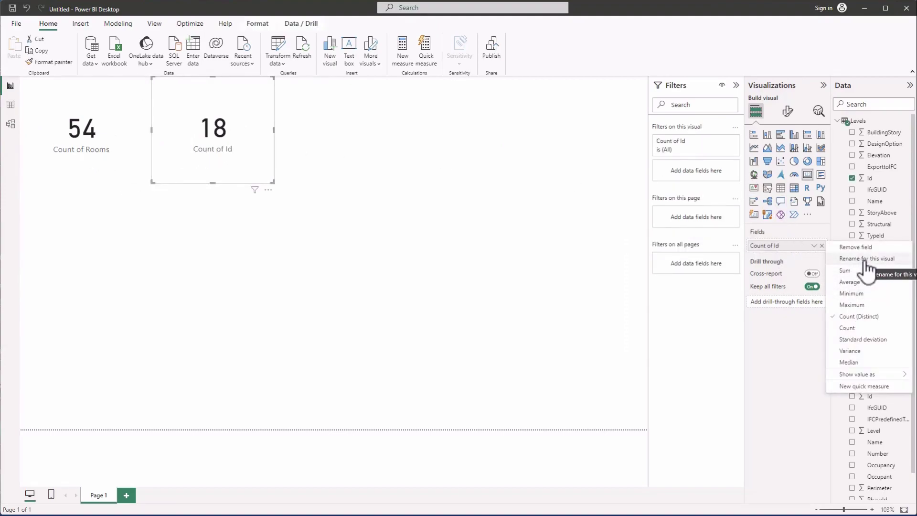
{"action": "left_click", "coordinate": [865, 258]}
{"action": "left_click", "coordinate": [780, 246]}
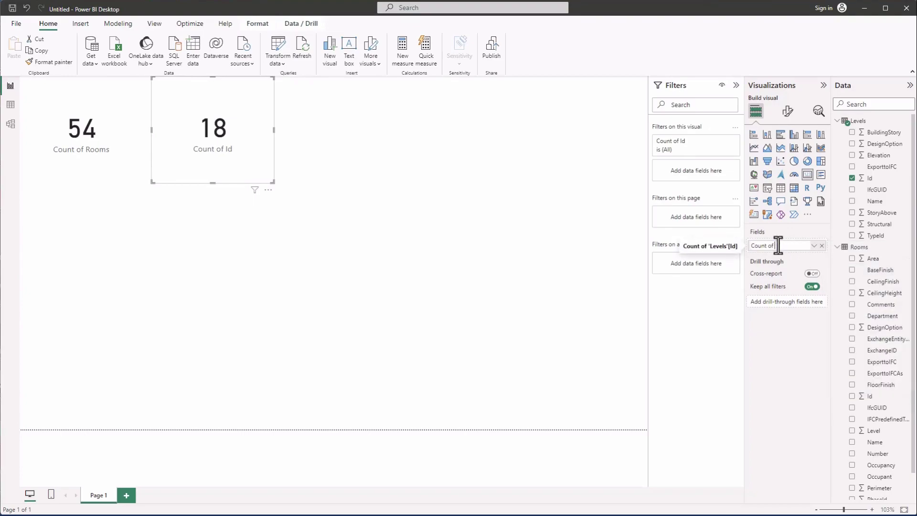
{"action": "type", "text": "Levels"}
{"action": "key", "text": "Return"}
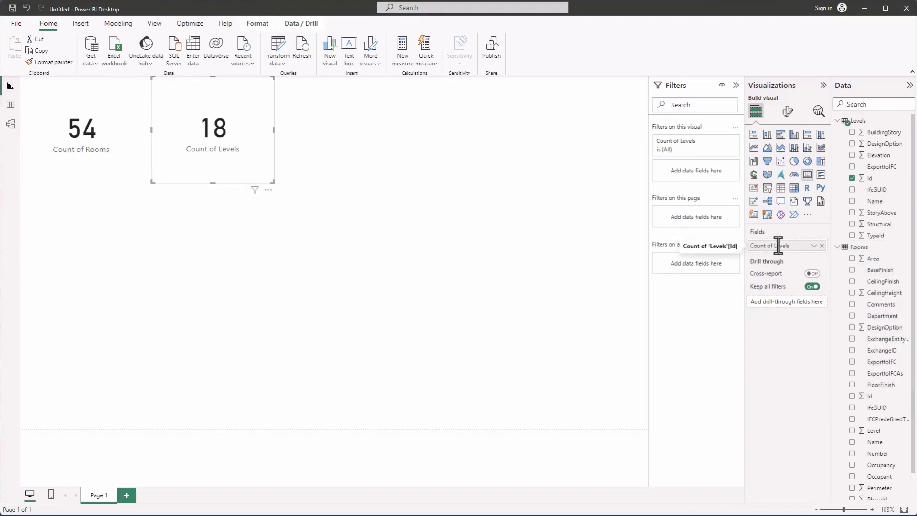
{"action": "left_click", "coordinate": [489, 256]}
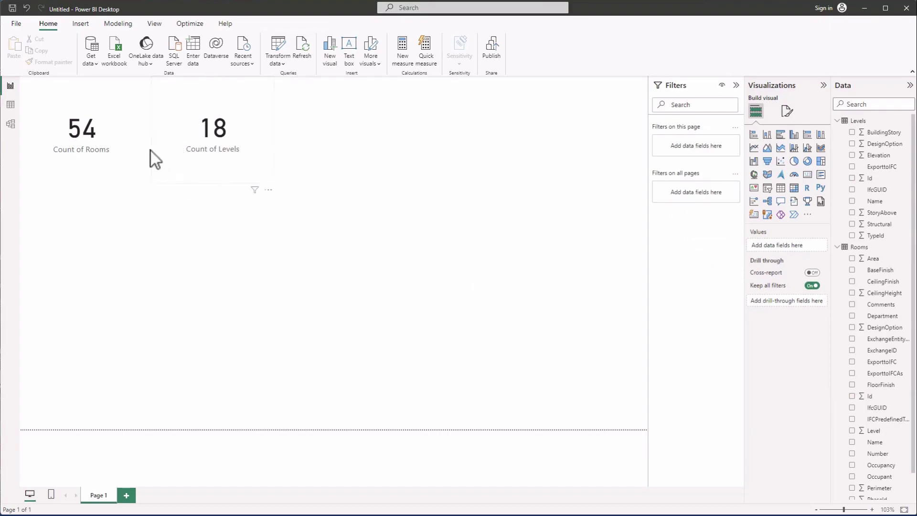
{"action": "left_click_drag", "start_coordinate": [330, 124], "coordinate": [81, 149]}
Step: Create a table visual in the open page area listing the Levels table's Id field with Don't summarize
{"action": "left_click", "coordinate": [853, 179]}
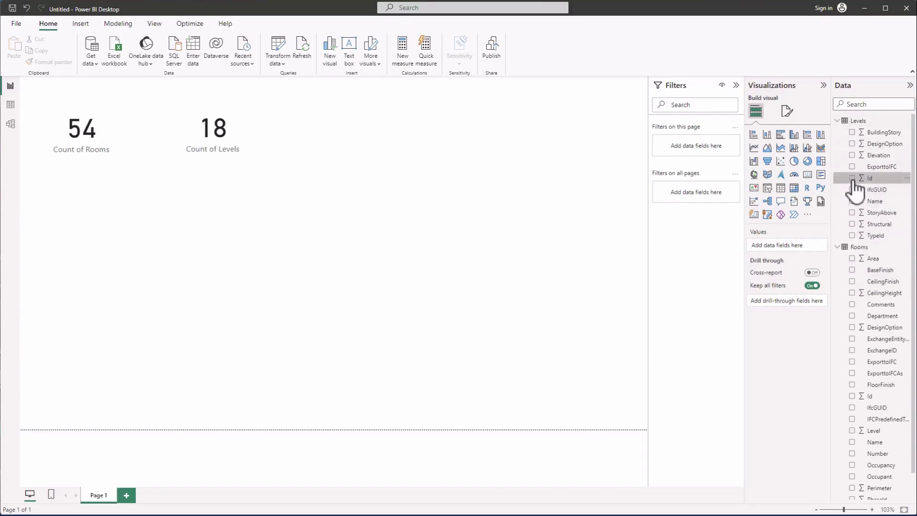
{"action": "left_click_drag", "start_coordinate": [137, 254], "coordinate": [466, 218]}
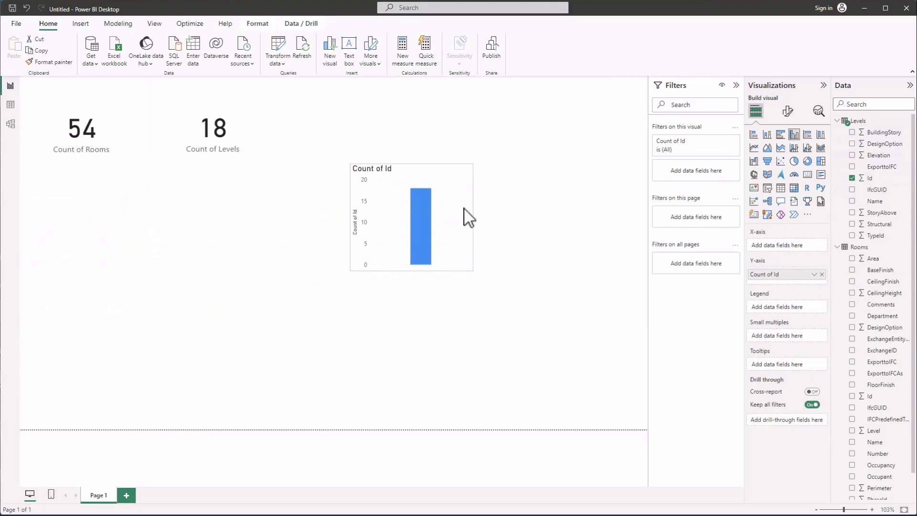
{"action": "left_click", "coordinate": [781, 188]}
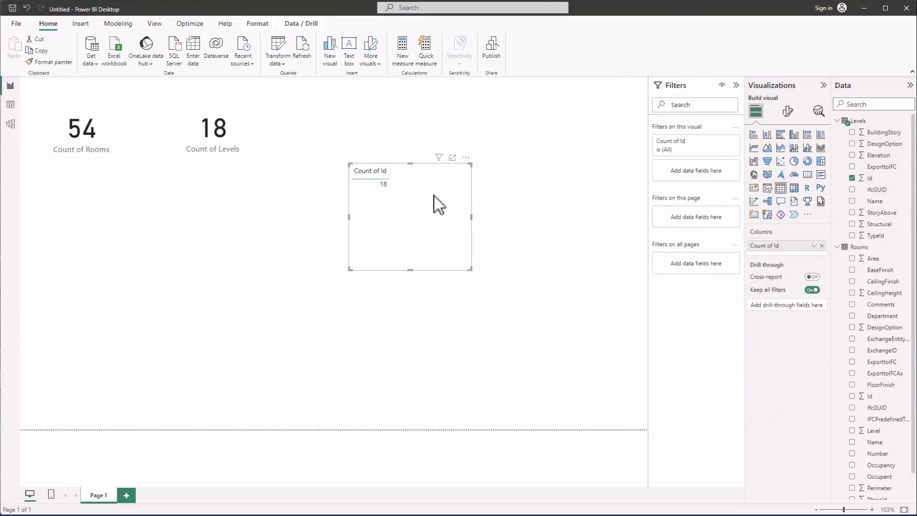
{"action": "right_click", "coordinate": [780, 245]}
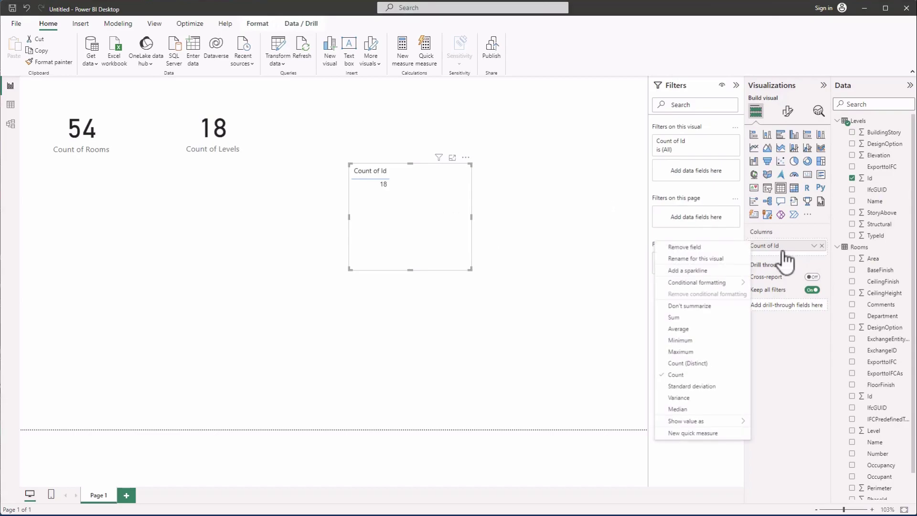
{"action": "left_click", "coordinate": [690, 305]}
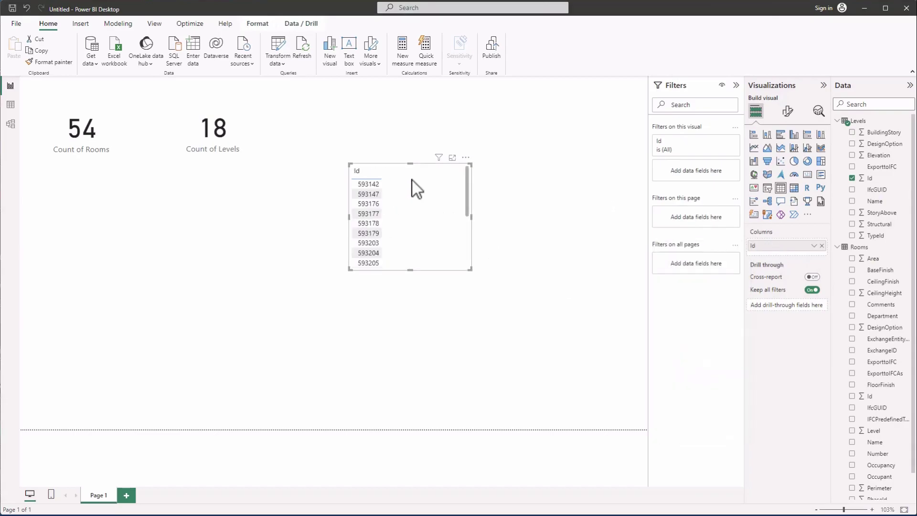
{"action": "left_click", "coordinate": [377, 179]}
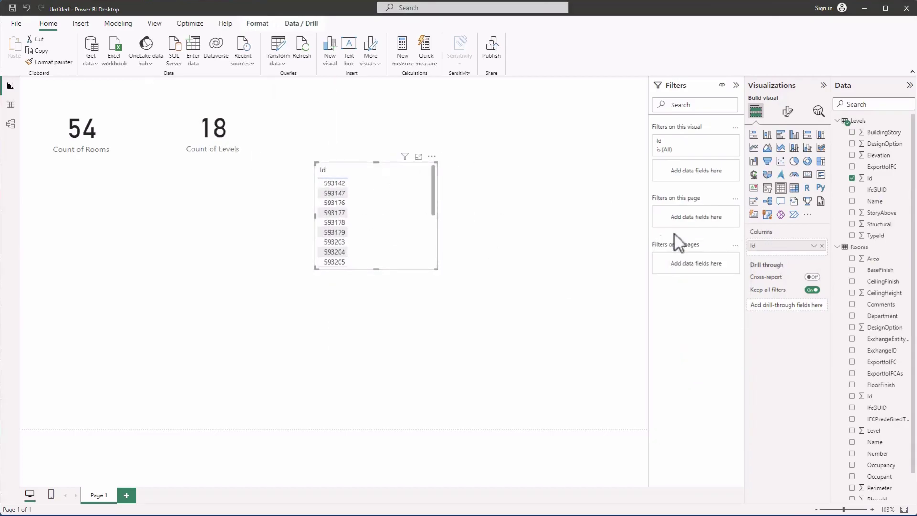
Step: Add the Rooms table's Id field to the level Id table with Don't summarize, and widen the visual
{"action": "scroll", "coordinate": [884, 370], "scroll_direction": "down", "scroll_amount": 1}
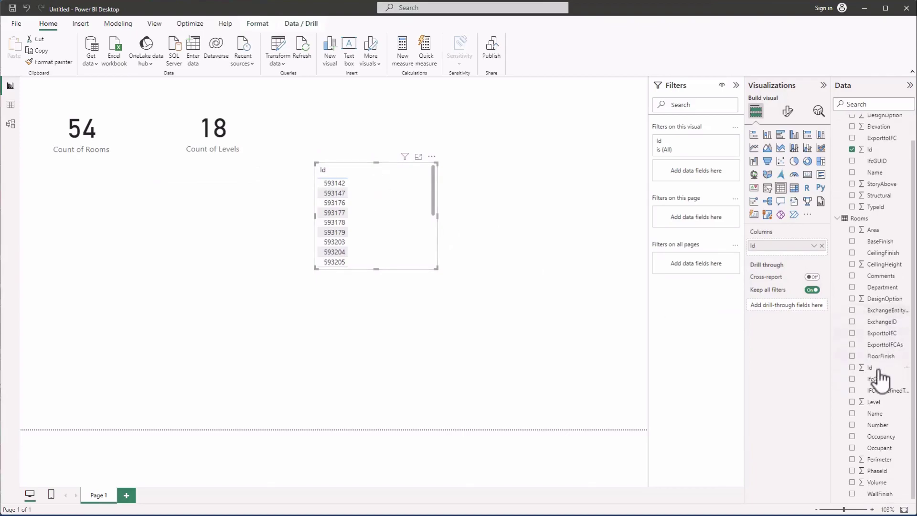
{"action": "left_click", "coordinate": [859, 369]}
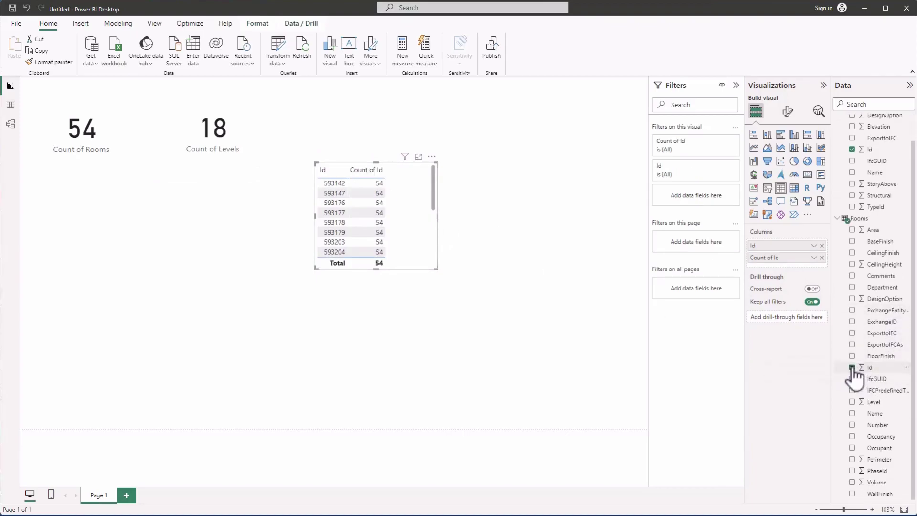
{"action": "right_click", "coordinate": [777, 260]}
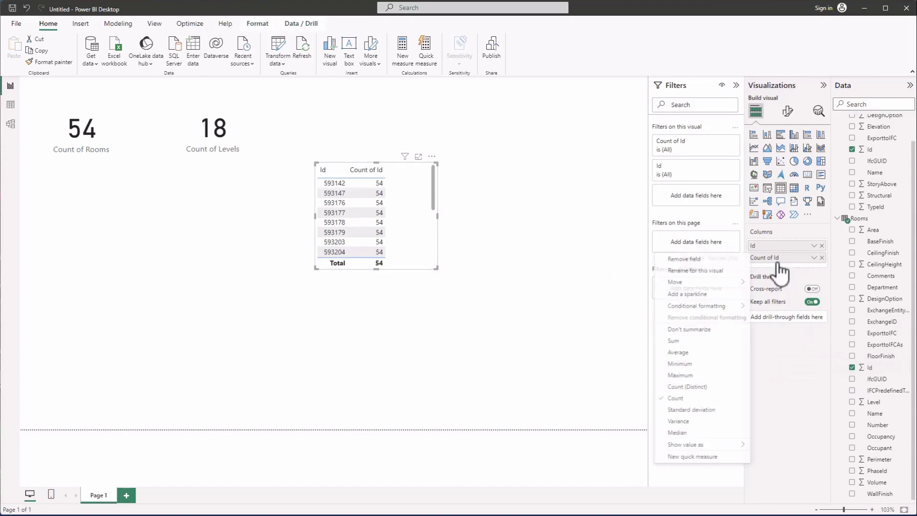
{"action": "left_click", "coordinate": [690, 330]}
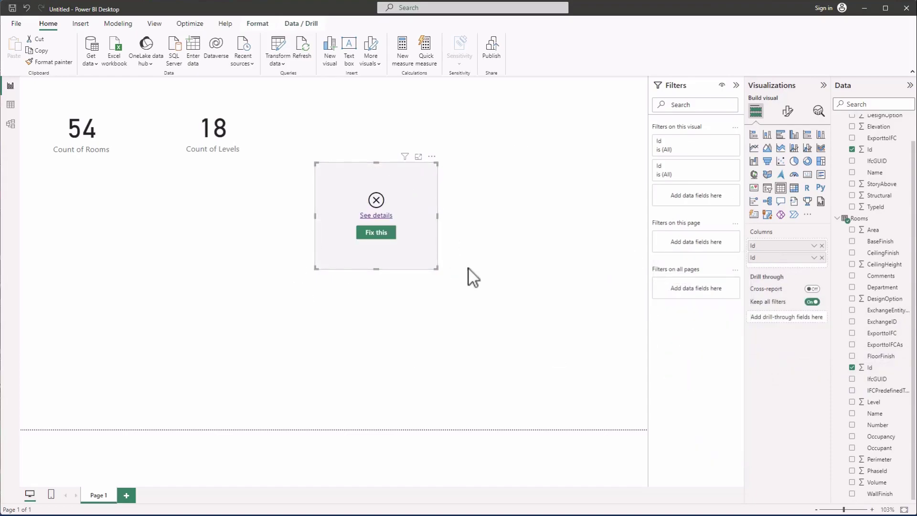
{"action": "left_click_drag", "start_coordinate": [436, 269], "coordinate": [520, 282]}
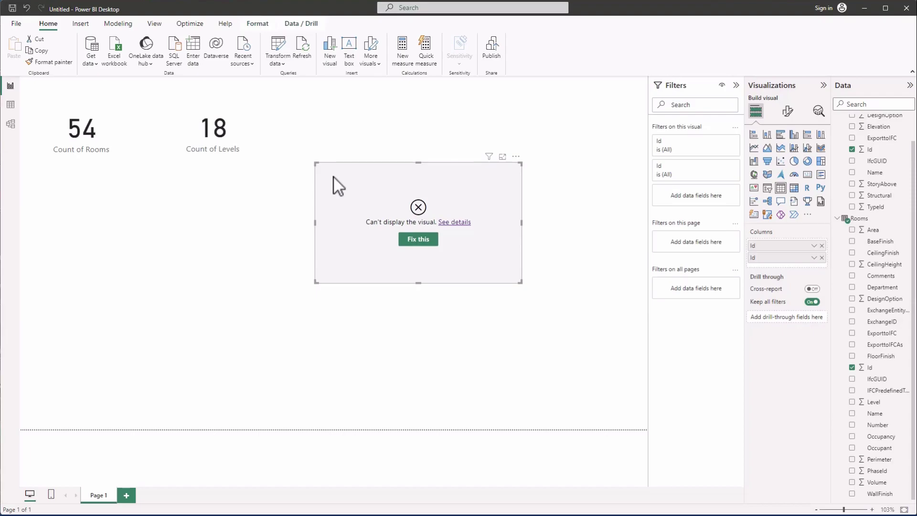
Step: Create an active one-to-many relationship with single cross-filter direction between the Levels table's Id column and the Rooms table's Level column
{"action": "left_click", "coordinate": [419, 239]}
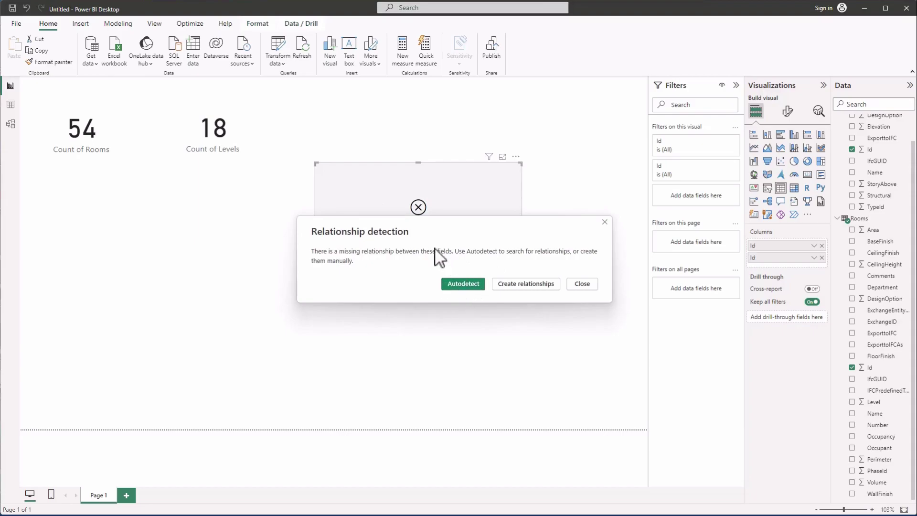
{"action": "left_click", "coordinate": [527, 285]}
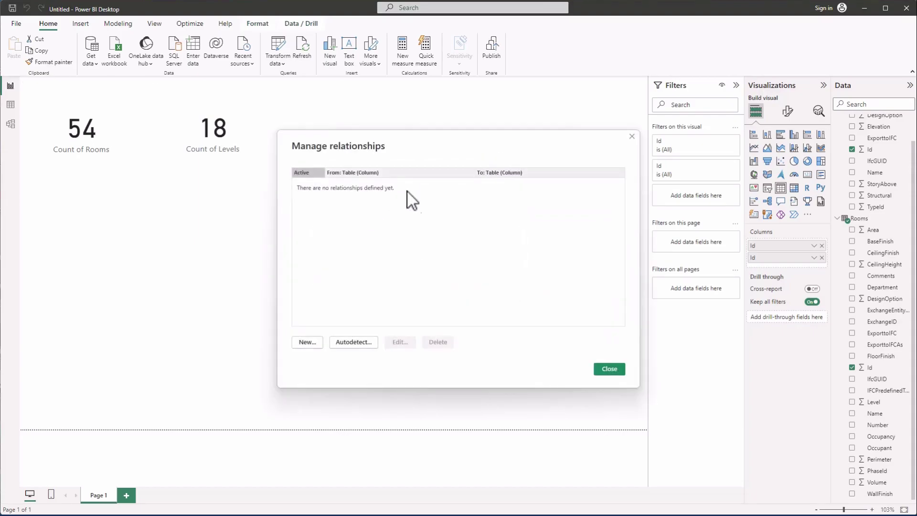
{"action": "left_click", "coordinate": [307, 342]}
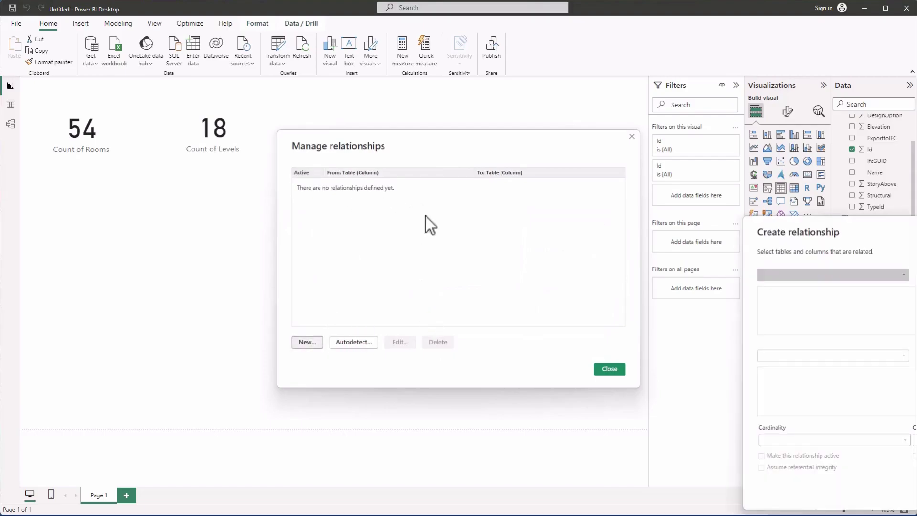
{"action": "left_click", "coordinate": [411, 169]}
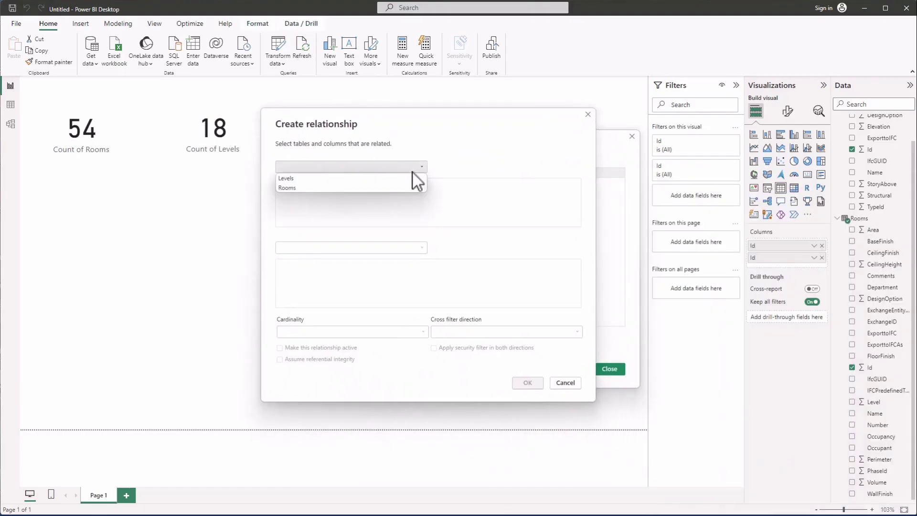
{"action": "left_click", "coordinate": [323, 176]}
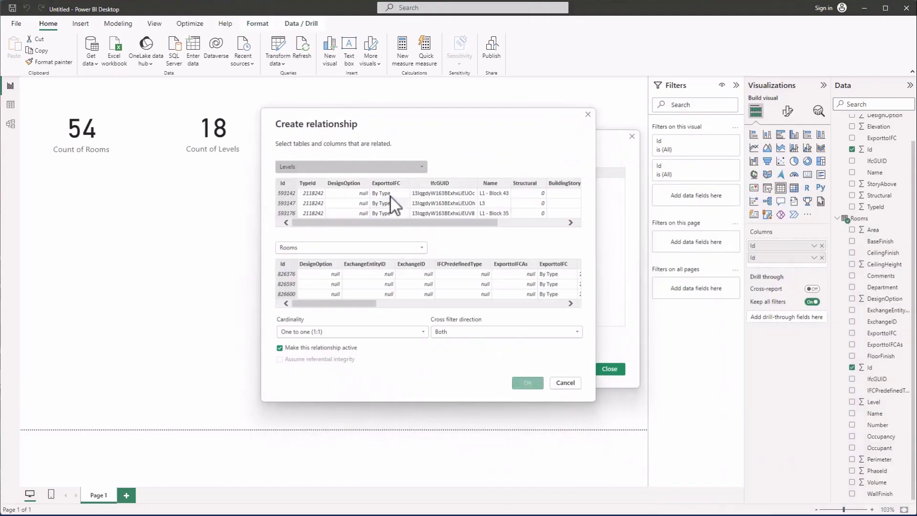
{"action": "left_click", "coordinate": [289, 185]}
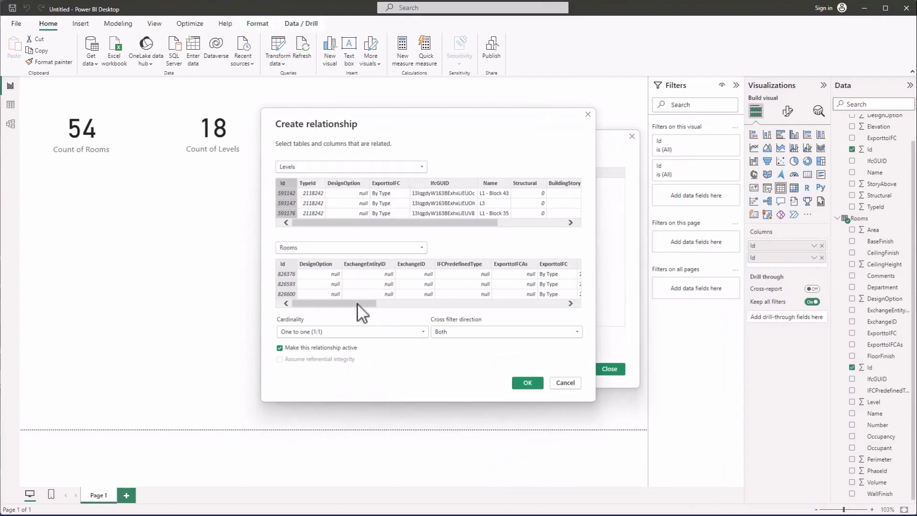
{"action": "left_click_drag", "start_coordinate": [358, 305], "coordinate": [466, 311]}
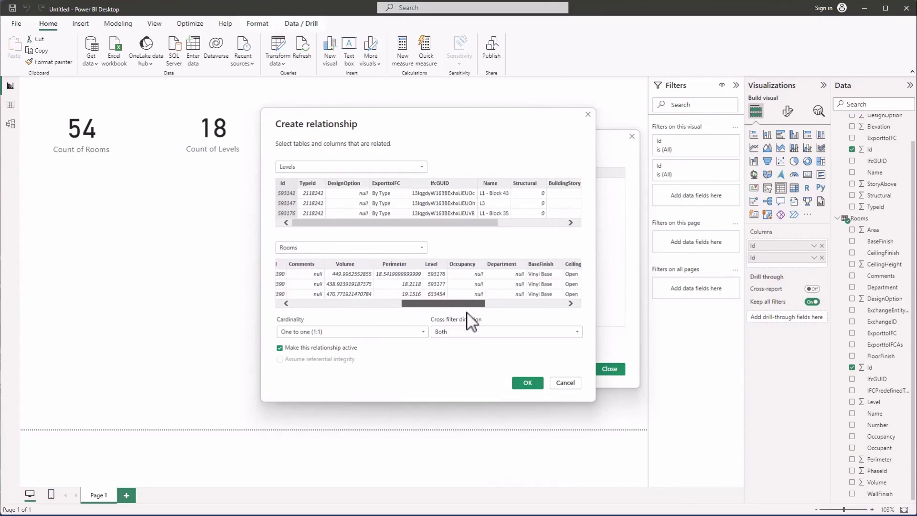
{"action": "left_click", "coordinate": [433, 264]}
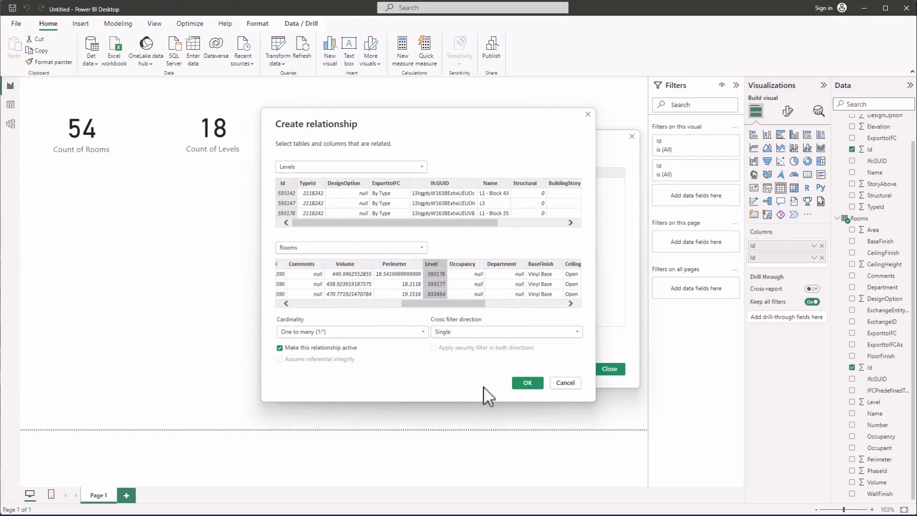
{"action": "left_click", "coordinate": [527, 383]}
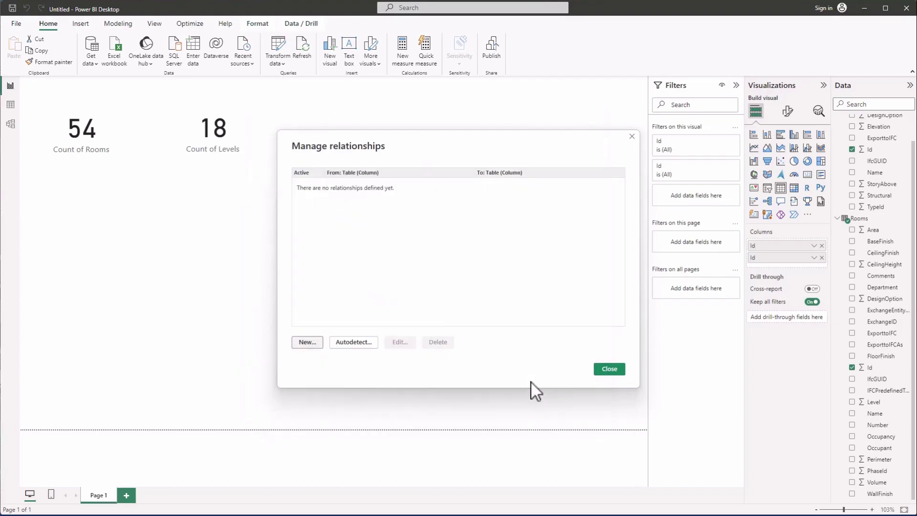
{"action": "left_click", "coordinate": [611, 366]}
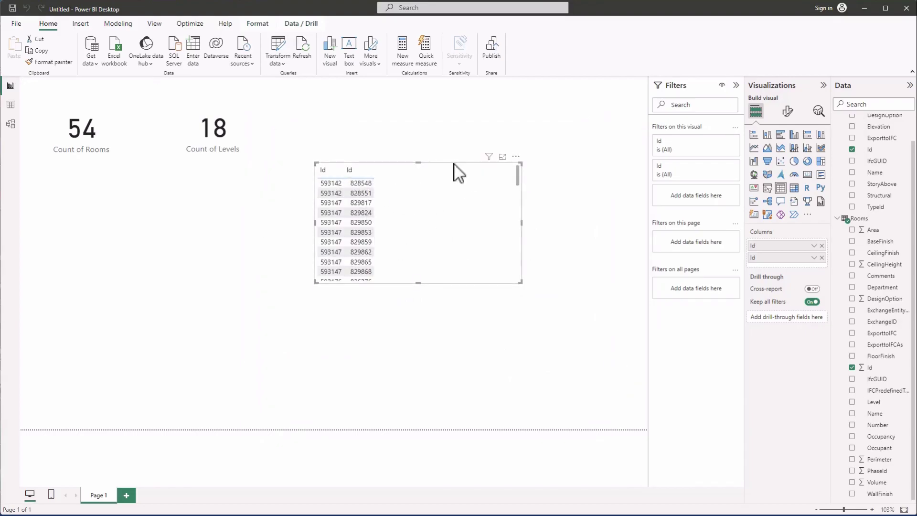
Step: Delete the table visual that lists the level and room Ids
{"action": "left_click_drag", "start_coordinate": [452, 179], "coordinate": [410, 190]}
{"action": "left_click", "coordinate": [406, 177]}
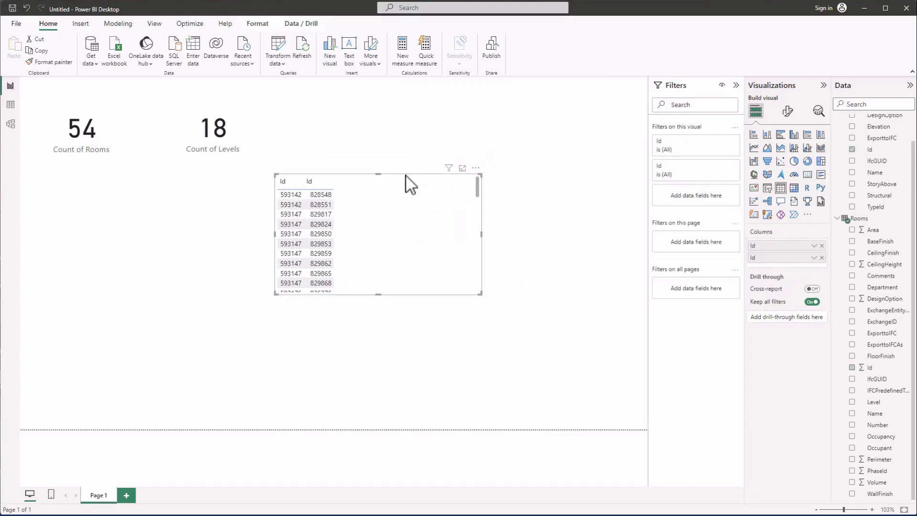
{"action": "key", "text": "Delete"}
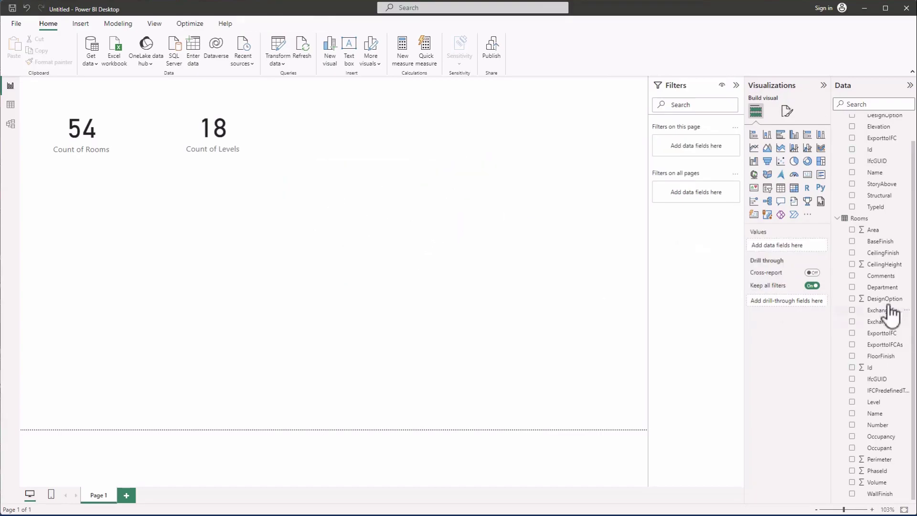
Step: Create a table visual of the Levels table's Name field below the cards, enlarged so every level name fits
{"action": "scroll", "coordinate": [879, 187], "scroll_direction": "up", "scroll_amount": 1}
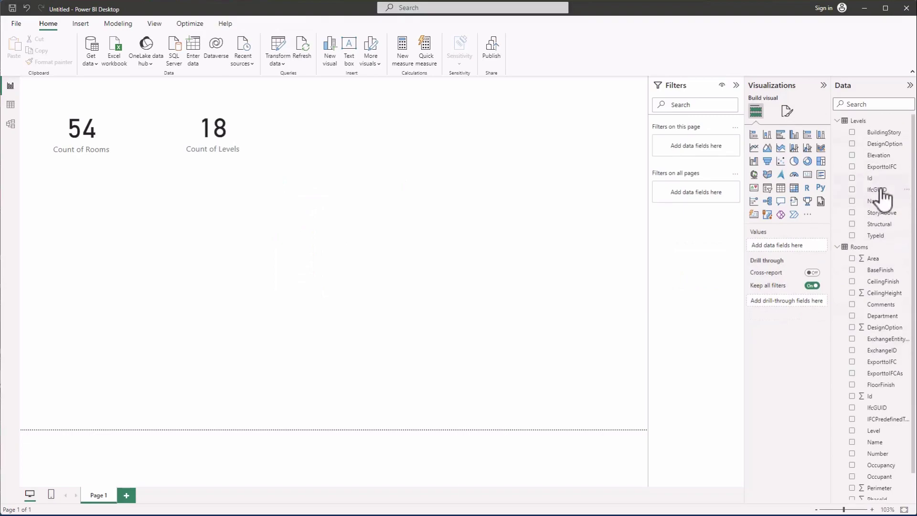
{"action": "left_click", "coordinate": [852, 201]}
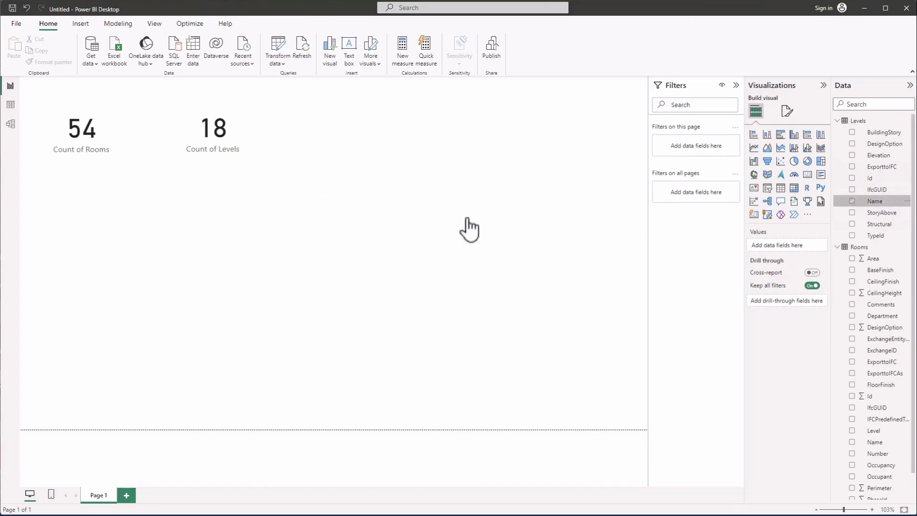
{"action": "left_click_drag", "start_coordinate": [139, 225], "coordinate": [277, 223]}
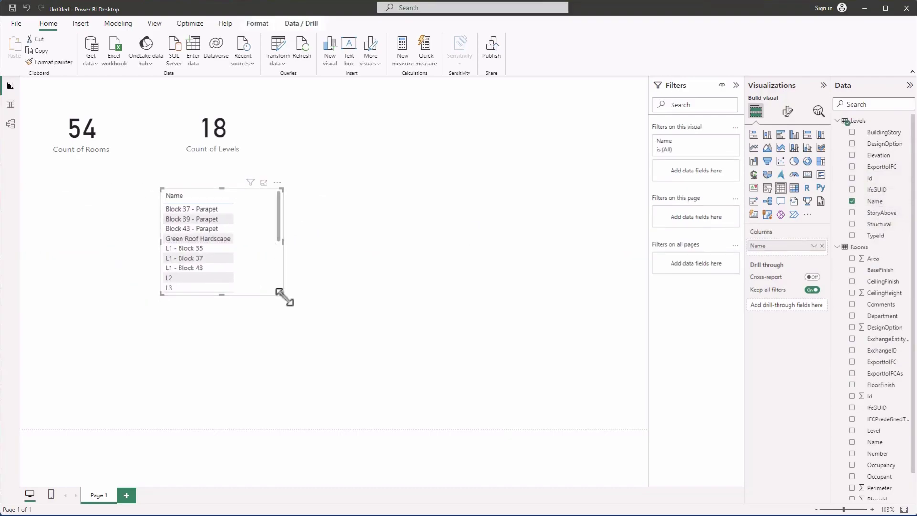
{"action": "left_click_drag", "start_coordinate": [282, 294], "coordinate": [339, 383]}
{"action": "left_click_drag", "start_coordinate": [245, 227], "coordinate": [253, 227]}
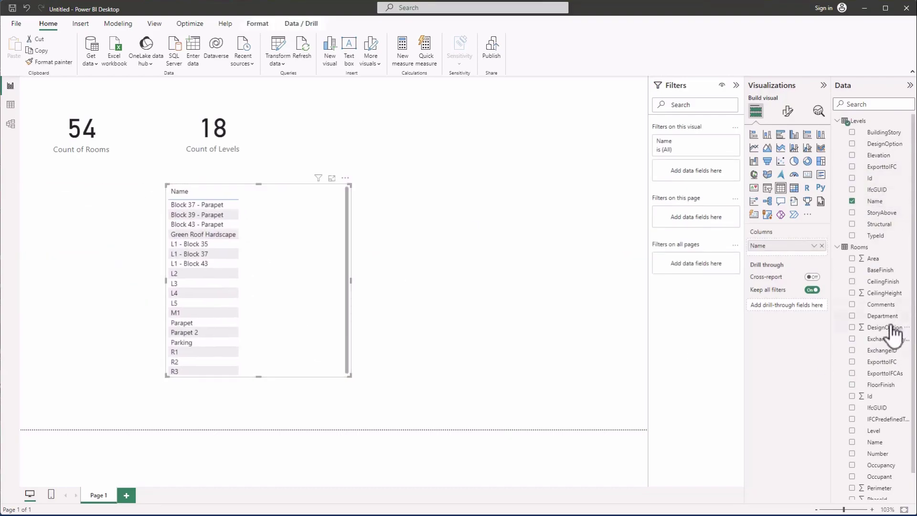
Step: Add the count of the Rooms table's Id field to the level name table, and enlarge and reposition the visual
{"action": "scroll", "coordinate": [889, 340], "scroll_direction": "down", "scroll_amount": 1}
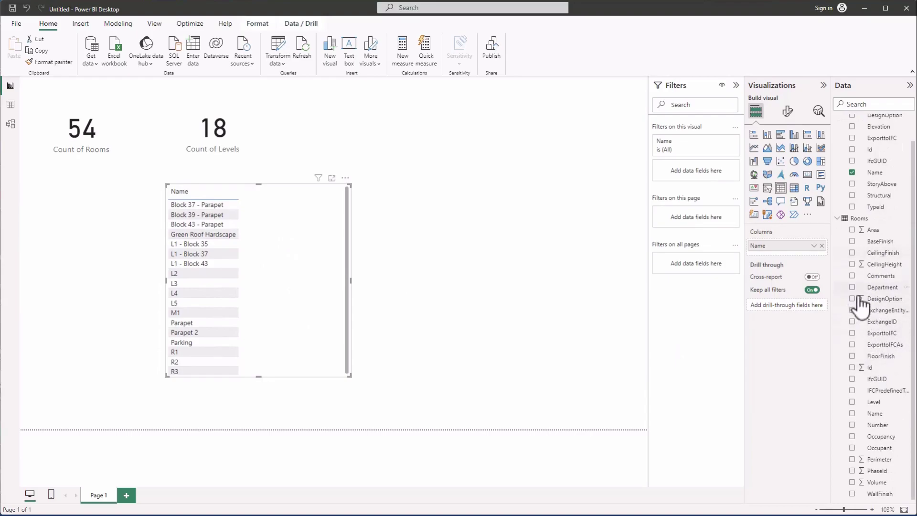
{"action": "left_click", "coordinate": [853, 368]}
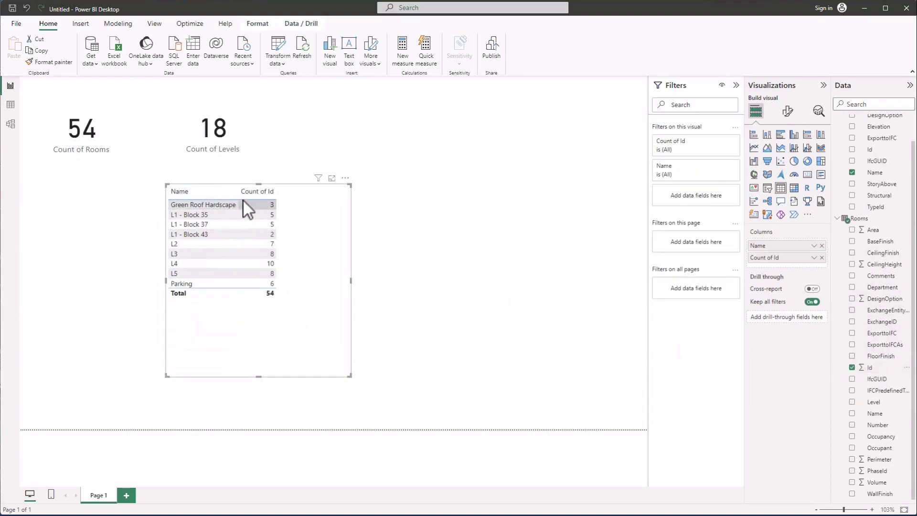
{"action": "left_click_drag", "start_coordinate": [351, 377], "coordinate": [371, 394]}
{"action": "left_click_drag", "start_coordinate": [308, 209], "coordinate": [363, 219]}
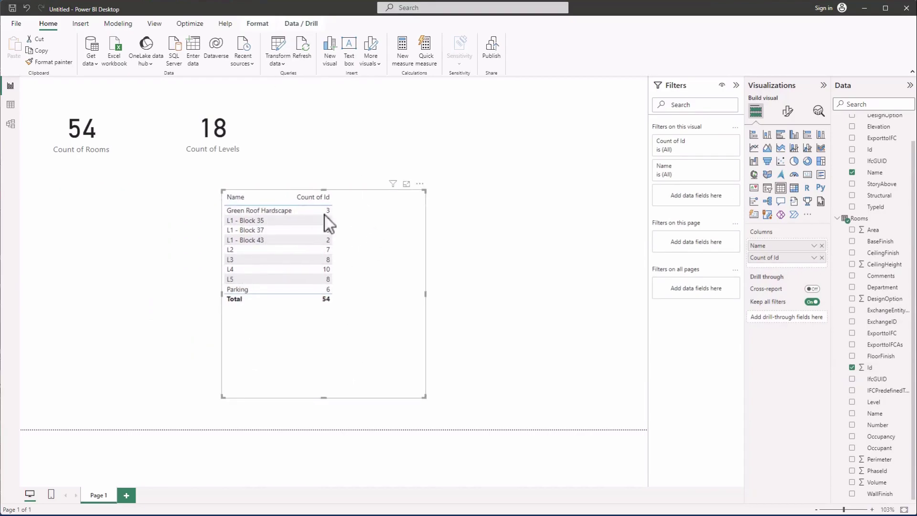
Step: Place a separate table of the Levels Name field beside the room count table for comparison, and delete it
{"action": "left_click", "coordinate": [556, 186]}
{"action": "left_click", "coordinate": [853, 173]}
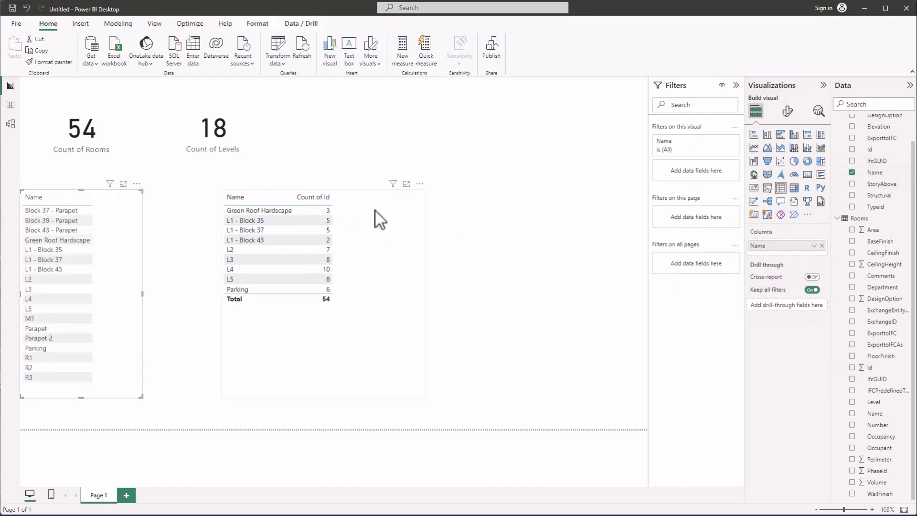
{"action": "left_click_drag", "start_coordinate": [108, 215], "coordinate": [511, 197]}
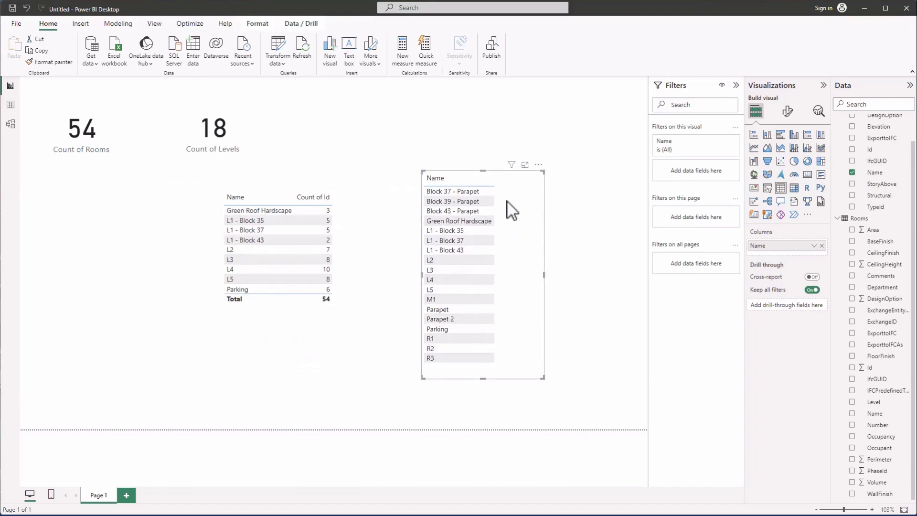
{"action": "key", "text": "Delete"}
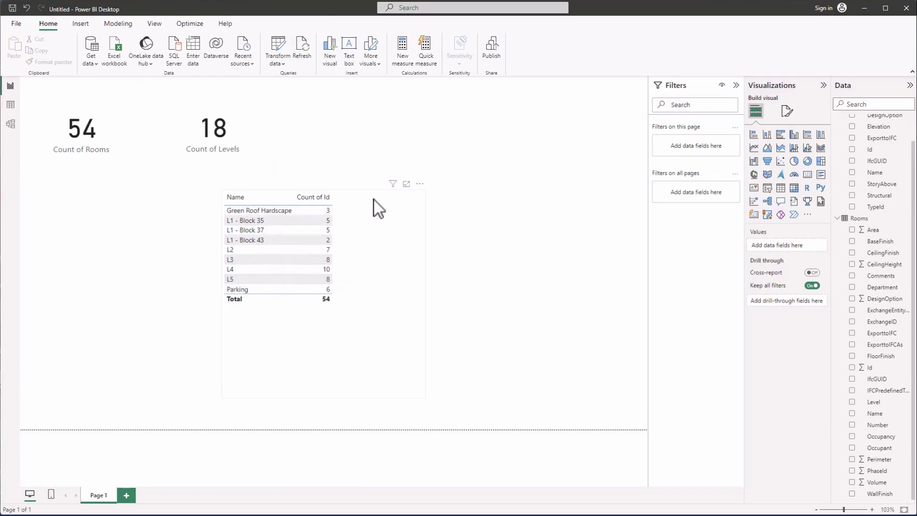
Step: Check how the cards respond when Green Roof Hardscape, L1 - Block 37, L4 and L3 are selected in the level table
{"action": "left_click_drag", "start_coordinate": [356, 225], "coordinate": [271, 209]}
{"action": "left_click", "coordinate": [222, 223]}
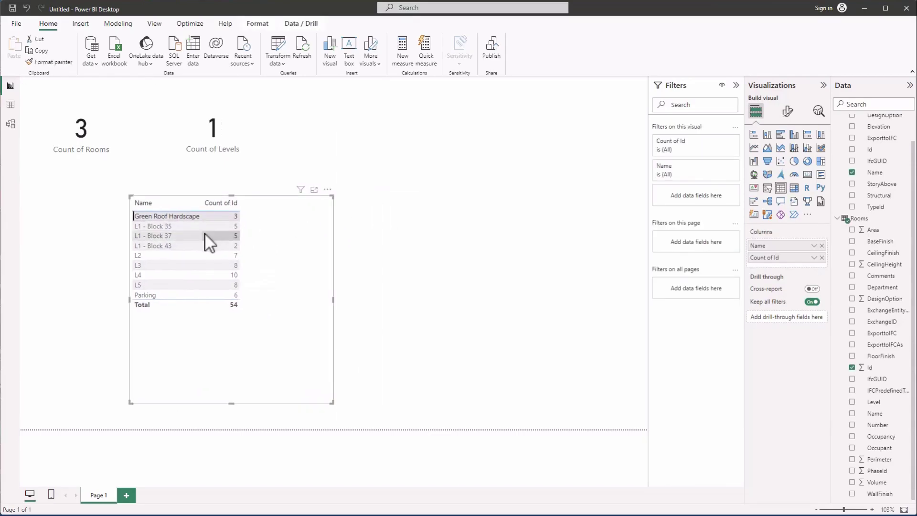
{"action": "left_click", "coordinate": [158, 223]}
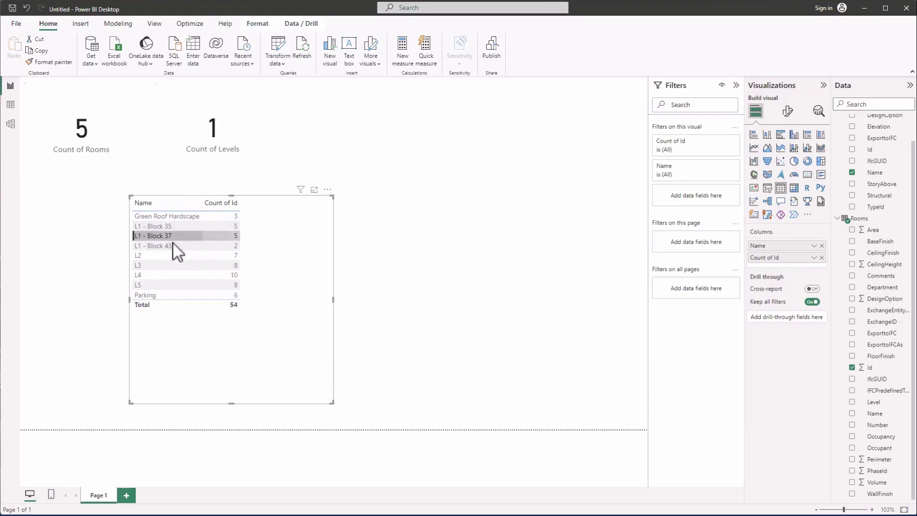
{"action": "left_click", "coordinate": [158, 272]}
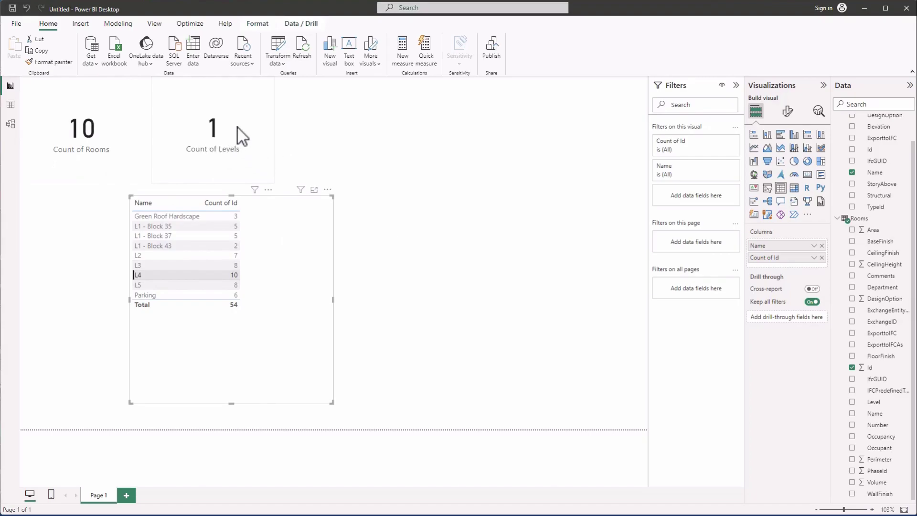
{"action": "left_click", "coordinate": [154, 266]}
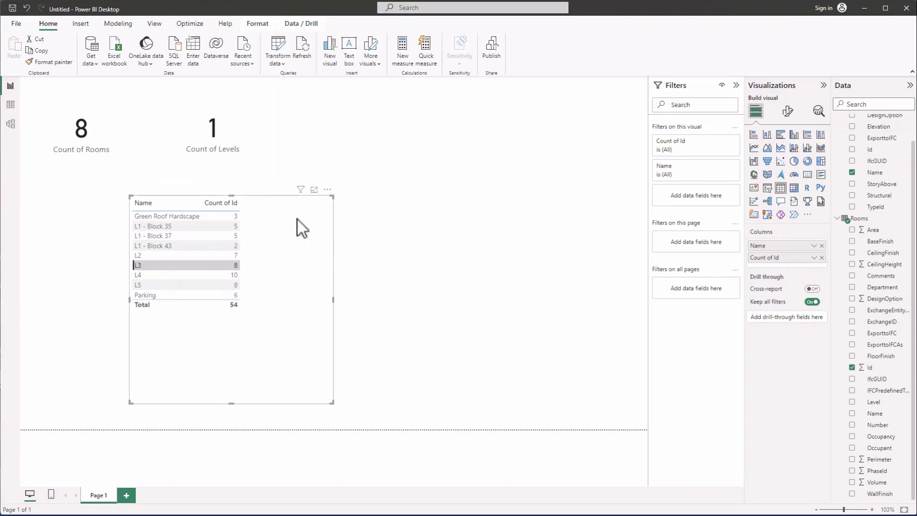
{"action": "left_click", "coordinate": [460, 198]}
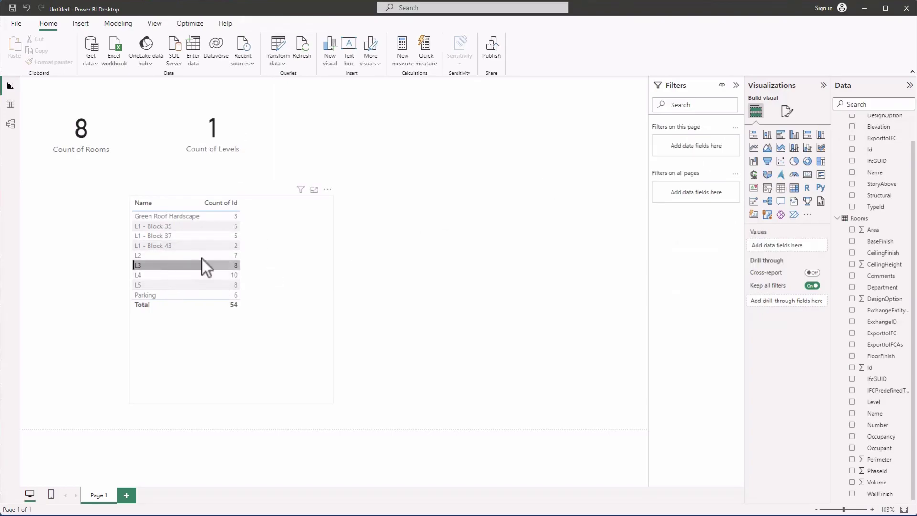
Step: Move the level table to the page's edge under the Count of Rooms card and shrink it to fit its rows
{"action": "left_click_drag", "start_coordinate": [244, 228], "coordinate": [135, 214]}
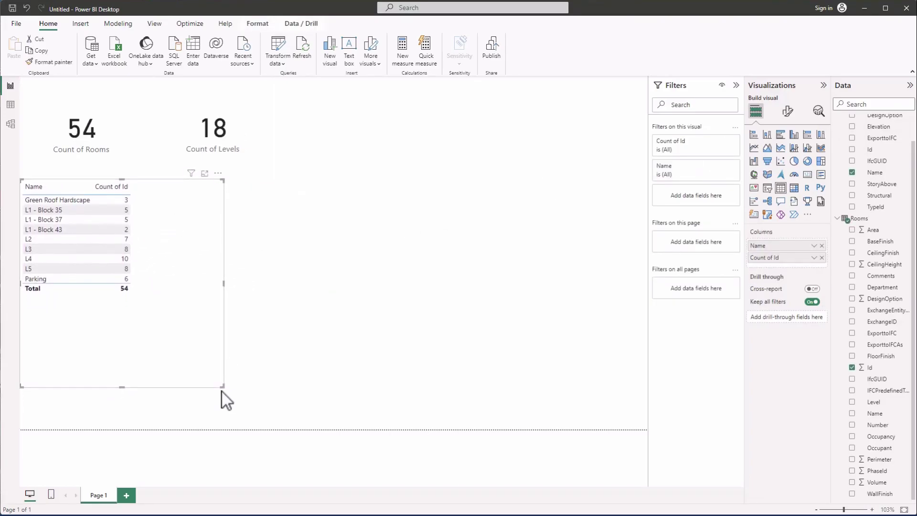
{"action": "left_click_drag", "start_coordinate": [221, 391], "coordinate": [155, 311]}
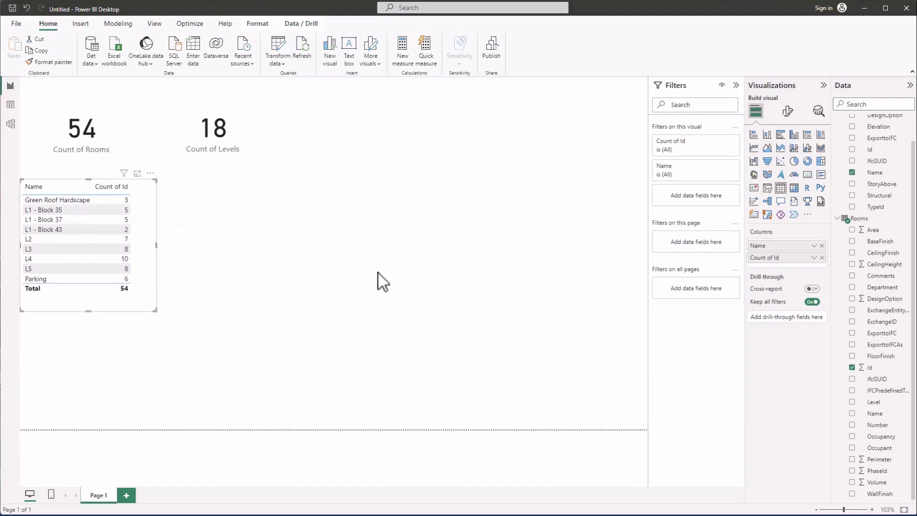
{"action": "left_click", "coordinate": [370, 272]}
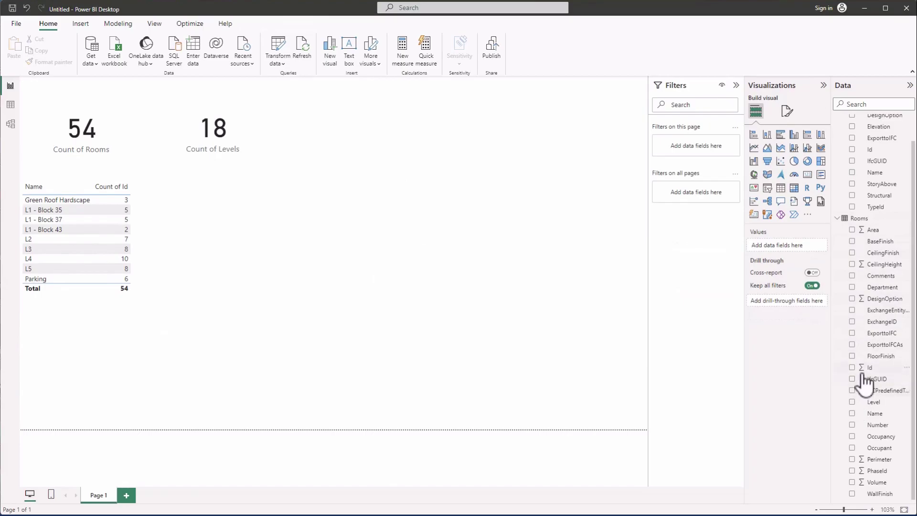
Step: Create a table of the Rooms table's Name and count of Id beside the level table, extended down to the page's lower edge
{"action": "left_click", "coordinate": [852, 413]}
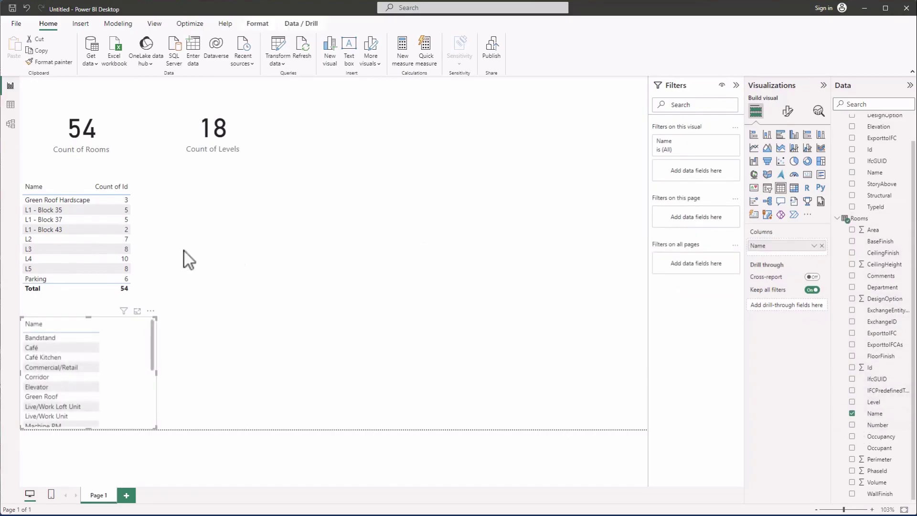
{"action": "left_click_drag", "start_coordinate": [107, 345], "coordinate": [267, 213]}
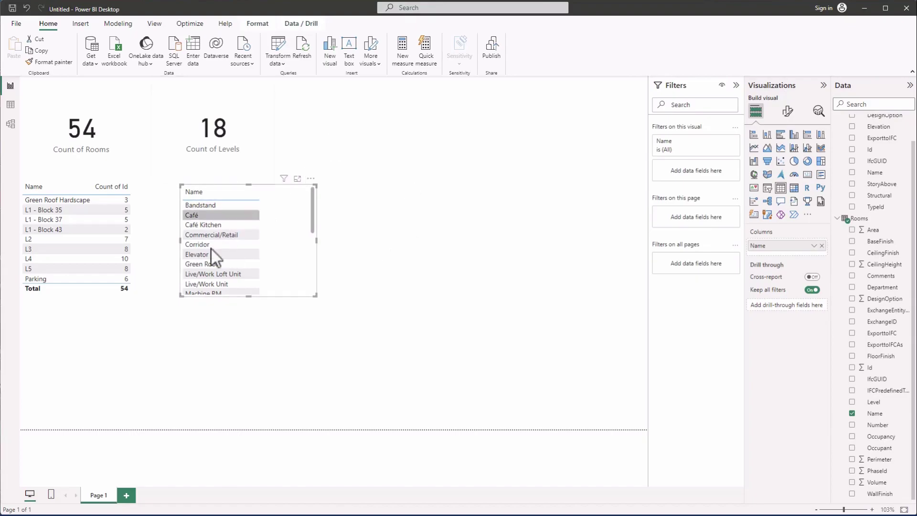
{"action": "left_click", "coordinate": [857, 367]}
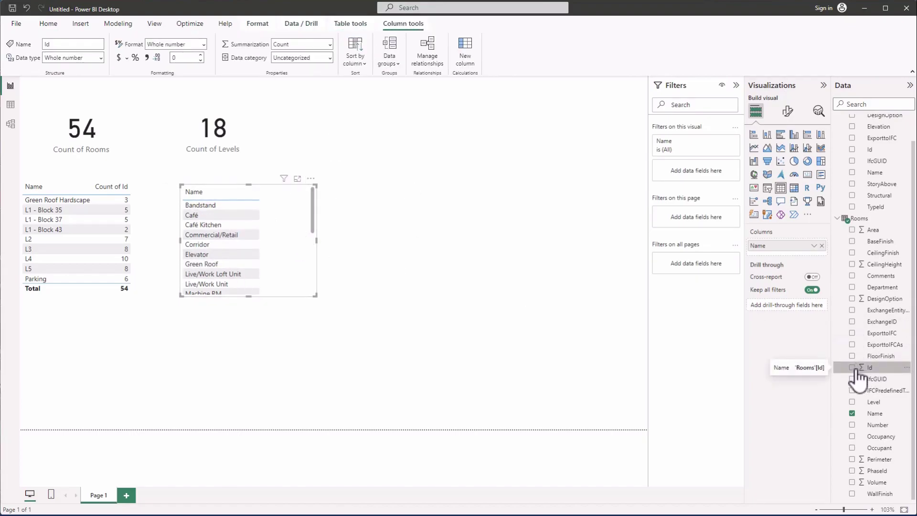
{"action": "left_click", "coordinate": [854, 368]}
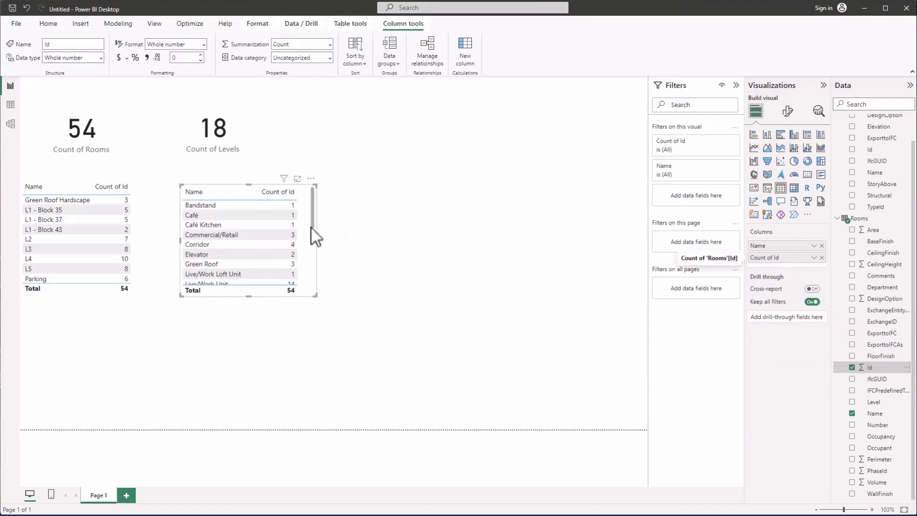
{"action": "left_click_drag", "start_coordinate": [316, 296], "coordinate": [339, 429]}
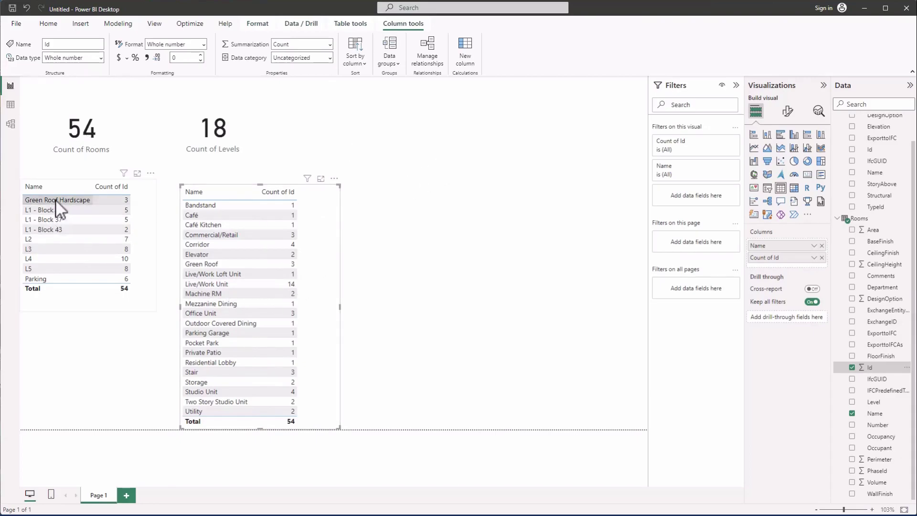
Step: Examine the room breakdown and cards for L4, L3, L2, L1 - Block 43 and L1 - Block 37 by selecting each level in turn
{"action": "left_click", "coordinate": [41, 258]}
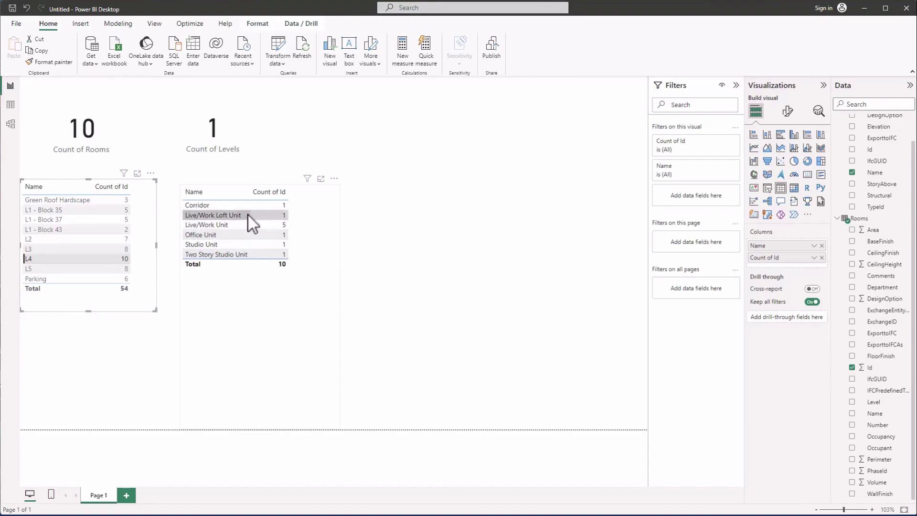
{"action": "left_click", "coordinate": [39, 247]}
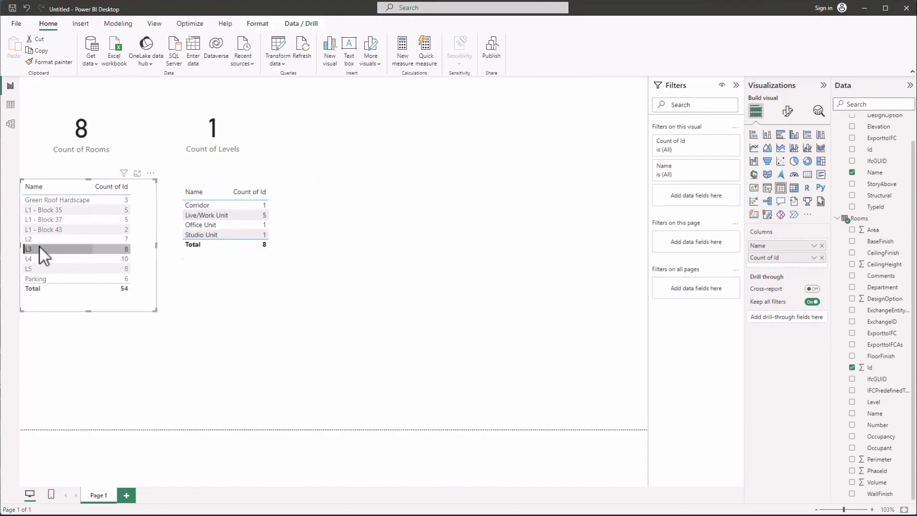
{"action": "left_click", "coordinate": [44, 237]}
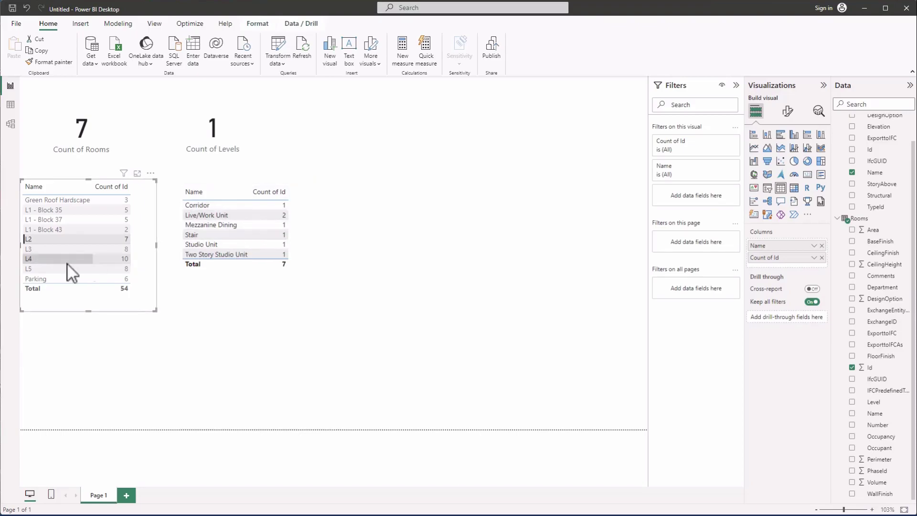
{"action": "left_click", "coordinate": [47, 230]}
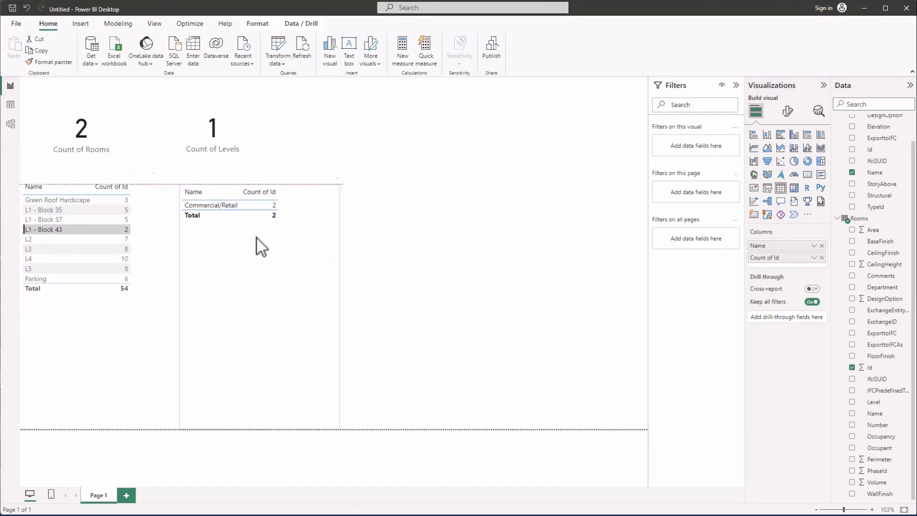
{"action": "left_click", "coordinate": [70, 220]}
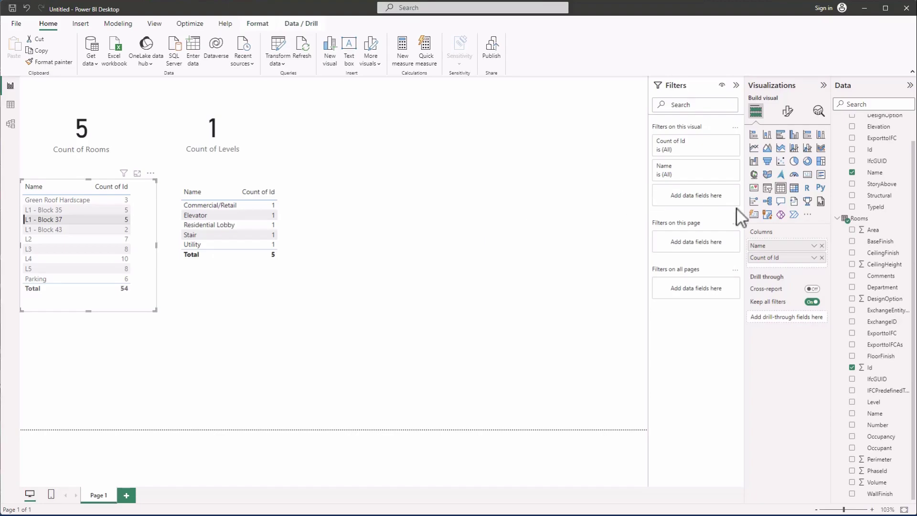
{"action": "scroll", "coordinate": [869, 143], "scroll_direction": "up", "scroll_amount": 1}
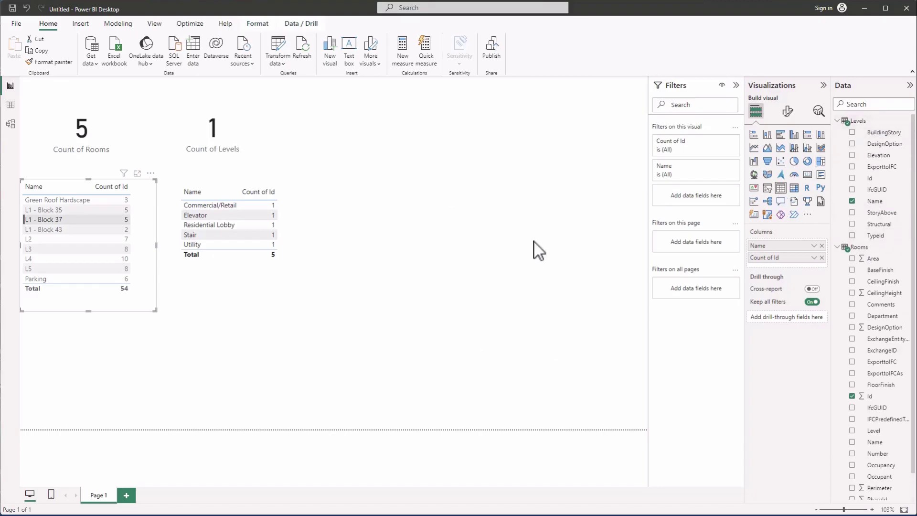